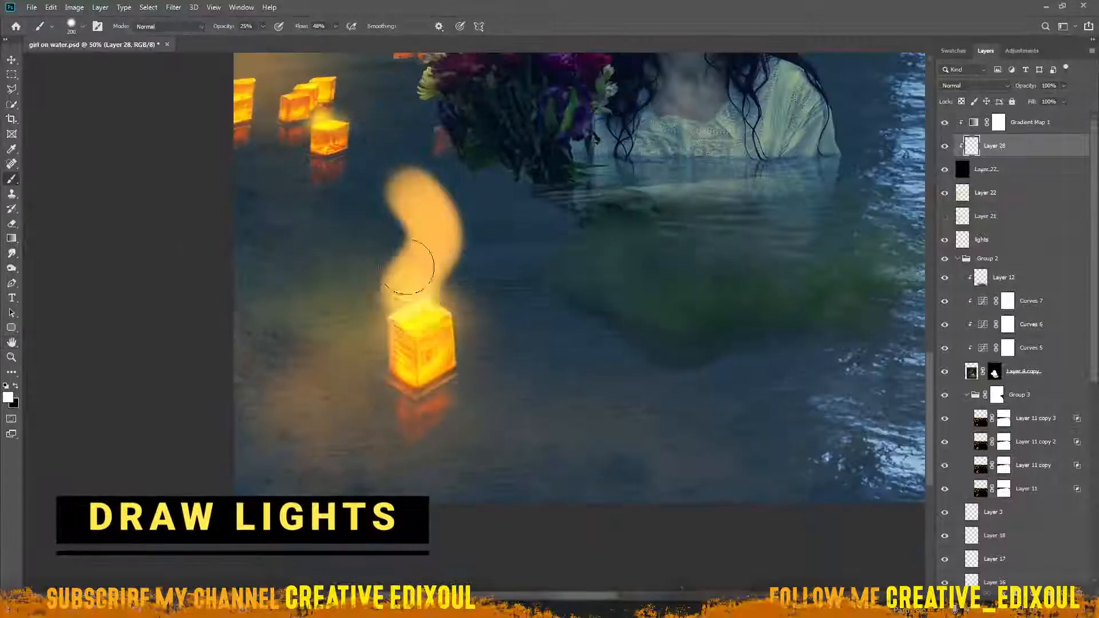
Erase the middle of the thick light trail above the front lantern, splitting it into two thin wisps
{"action": "key", "text": "e"}
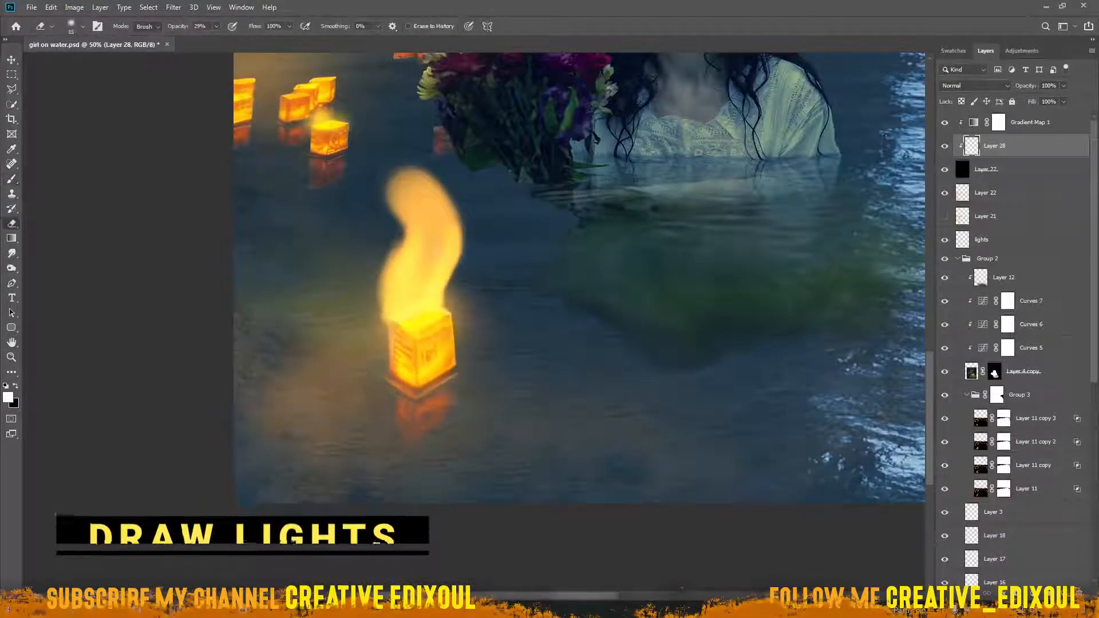
{"action": "mouse_move", "coordinate": [429, 183]}
{"action": "left_mouse_down"}
{"action": "mouse_move", "coordinate": [390, 217]}
{"action": "mouse_move", "coordinate": [422, 261]}
{"action": "mouse_move", "coordinate": [412, 196]}
{"action": "mouse_move", "coordinate": [424, 263]}
{"action": "left_mouse_up"}
{"action": "key", "text": "["}
{"action": "key", "text": "["}
{"action": "left_click", "coordinate": [98, 26]}
{"action": "left_click", "coordinate": [185, 240]}
{"action": "left_click_drag", "start_coordinate": [186, 240], "coordinate": [168, 239]}
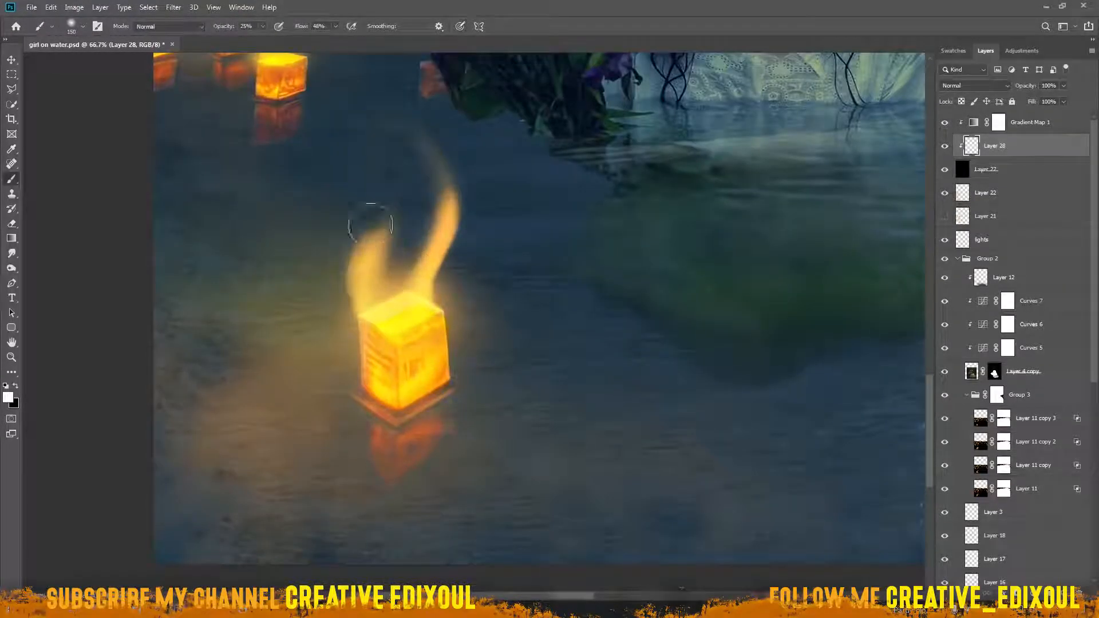
Paint a tall curved wisp rising from the front lantern's left side and extend the right wisp upward
{"action": "mouse_move", "coordinate": [371, 221]}
{"action": "left_mouse_down"}
{"action": "mouse_move", "coordinate": [389, 149]}
{"action": "mouse_move", "coordinate": [412, 152]}
{"action": "mouse_move", "coordinate": [395, 100]}
{"action": "left_mouse_up"}
{"action": "key", "text": "e"}
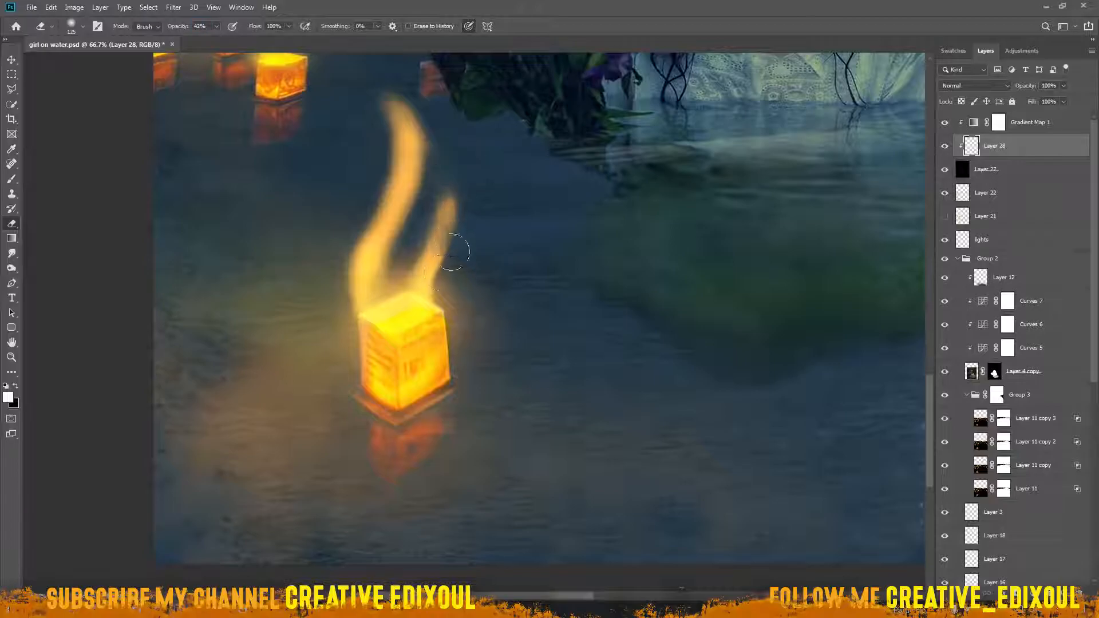
{"action": "key", "text": "b"}
{"action": "key", "text": "]"}
{"action": "key", "text": "]"}
{"action": "key", "text": "]"}
{"action": "key", "text": "]"}
{"action": "key", "text": "]"}
{"action": "key", "text": "]"}
{"action": "key", "text": "]"}
{"action": "key", "text": "]"}
{"action": "left_click_drag", "start_coordinate": [429, 115], "coordinate": [454, 172]}
{"action": "left_click_drag", "start_coordinate": [454, 172], "coordinate": [412, 212]}
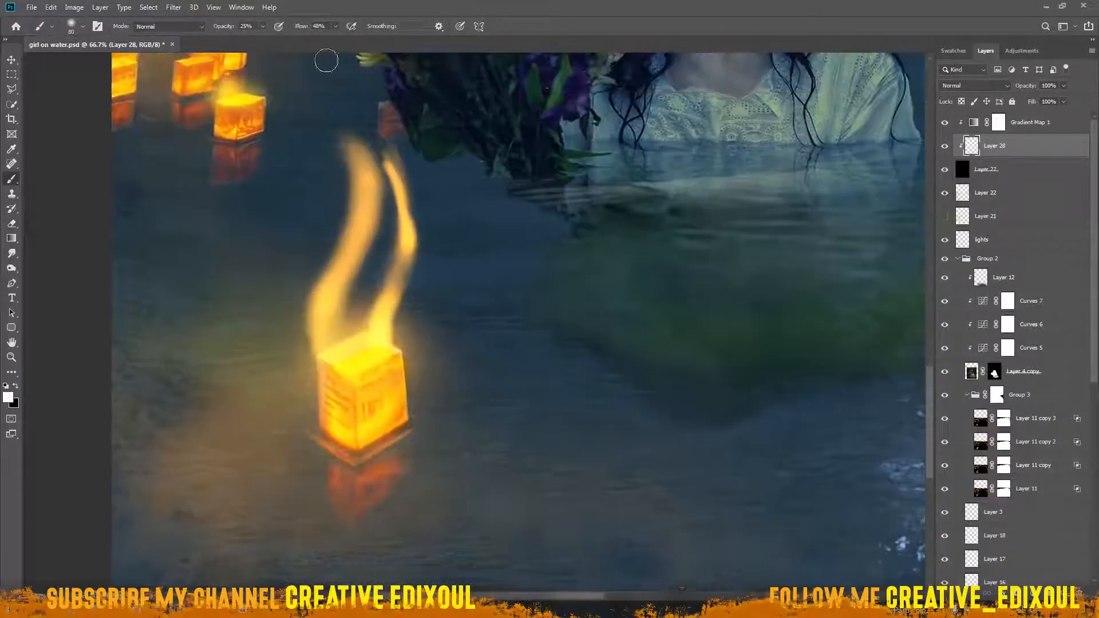
Undo the last stroke, adjust the brush settings, and rework the upper end of the front lantern's right wisp
{"action": "key", "text": "ctrl+z"}
{"action": "key", "text": "F5"}
{"action": "left_click_drag", "start_coordinate": [125, 243], "coordinate": [211, 243]}
{"action": "key", "text": "F5"}
{"action": "key", "text": "e"}
{"action": "mouse_move", "coordinate": [412, 182]}
{"action": "left_mouse_down"}
{"action": "mouse_move", "coordinate": [387, 142]}
{"action": "mouse_move", "coordinate": [333, 242]}
{"action": "mouse_move", "coordinate": [409, 166]}
{"action": "left_mouse_up"}
{"action": "key", "text": "b"}
{"action": "left_click_drag", "start_coordinate": [400, 223], "coordinate": [391, 126]}
{"action": "left_click_drag", "start_coordinate": [392, 172], "coordinate": [394, 201]}
{"action": "key", "text": "ctrl+z"}
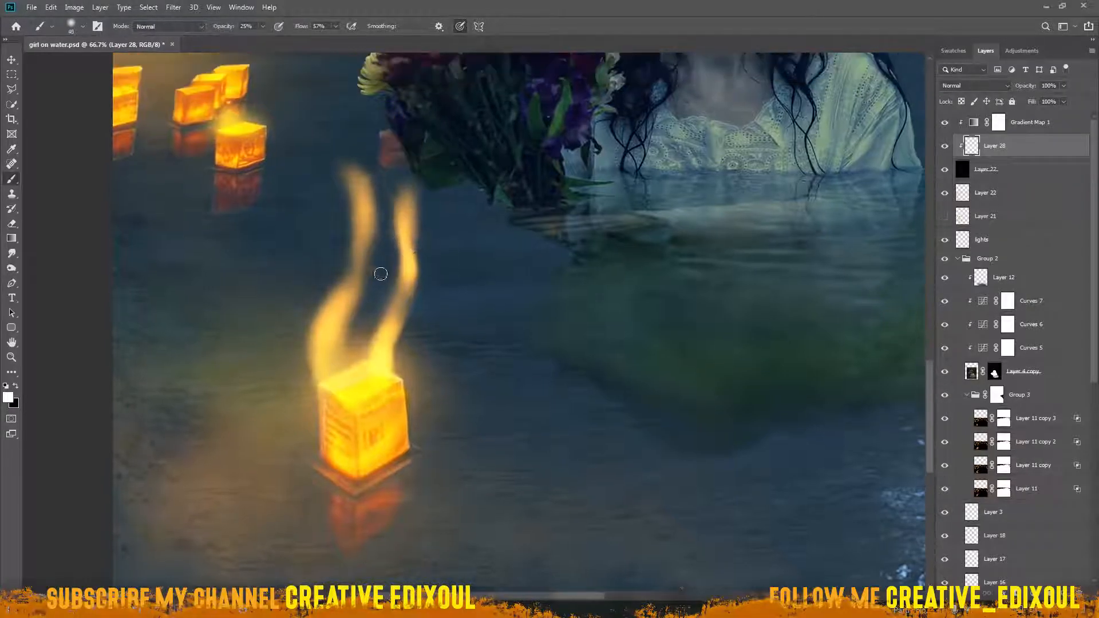
Paint and trim a short thin wisp between the two on the front lantern, using a smaller brush for the fine strokes
{"action": "left_click_drag", "start_coordinate": [368, 314], "coordinate": [389, 203]}
{"action": "key", "text": "e"}
{"action": "mouse_move", "coordinate": [383, 252]}
{"action": "left_mouse_down"}
{"action": "mouse_move", "coordinate": [369, 303]}
{"action": "mouse_move", "coordinate": [400, 206]}
{"action": "mouse_move", "coordinate": [366, 312]}
{"action": "left_mouse_up"}
{"action": "key", "text": "b"}
{"action": "key", "text": "["}
{"action": "key", "text": "["}
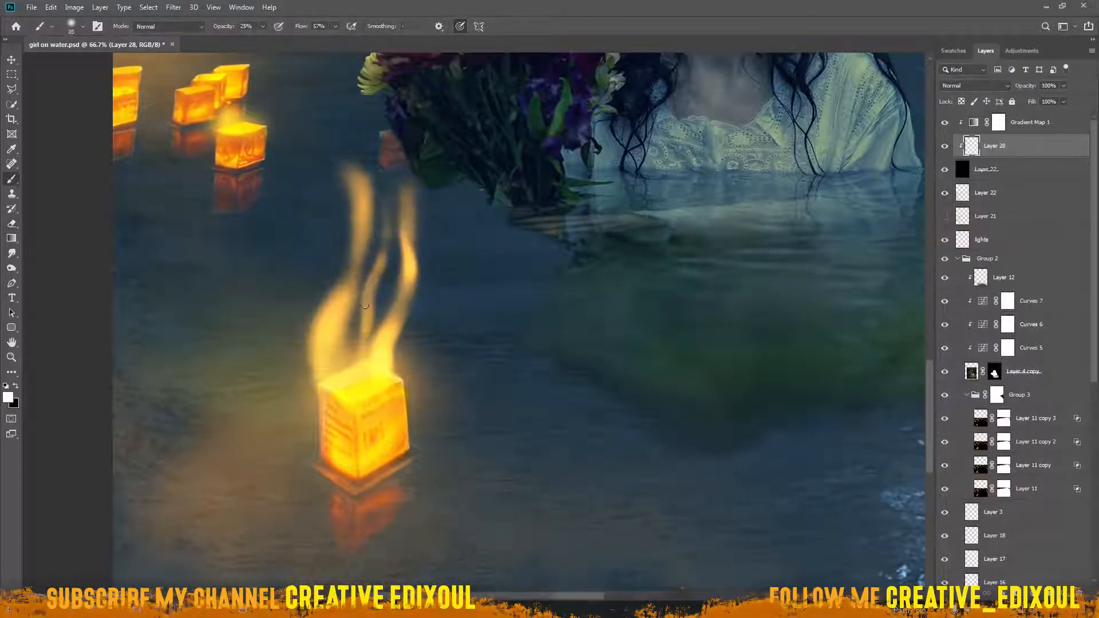
{"action": "left_click_drag", "start_coordinate": [408, 249], "coordinate": [394, 150]}
{"action": "left_click_drag", "start_coordinate": [411, 283], "coordinate": [381, 123]}
Extend the front lantern's left wisp upward into a taller curve with a larger brush, undoing a stray stroke
{"action": "key", "text": "]"}
{"action": "key", "text": "]"}
{"action": "key", "text": "]"}
{"action": "key", "text": "]"}
{"action": "key", "text": "]"}
{"action": "key", "text": "1"}
{"action": "key", "text": "5"}
{"action": "mouse_move", "coordinate": [336, 250]}
{"action": "left_mouse_down"}
{"action": "mouse_move", "coordinate": [338, 284]}
{"action": "mouse_move", "coordinate": [326, 208]}
{"action": "left_mouse_up"}
{"action": "key", "text": "ctrl+z"}
{"action": "left_click_drag", "start_coordinate": [340, 289], "coordinate": [314, 132]}
{"action": "left_click_drag", "start_coordinate": [337, 287], "coordinate": [315, 121]}
Erase excess light from the front lantern's left wisp and repaint its curl
{"action": "key", "text": "e"}
{"action": "mouse_move", "coordinate": [292, 260]}
{"action": "left_mouse_down"}
{"action": "mouse_move", "coordinate": [312, 145]}
{"action": "mouse_move", "coordinate": [348, 206]}
{"action": "mouse_move", "coordinate": [326, 150]}
{"action": "left_mouse_up"}
{"action": "key", "text": "b"}
{"action": "left_click_drag", "start_coordinate": [318, 244], "coordinate": [339, 292]}
{"action": "key", "text": "["}
{"action": "key", "text": "["}
{"action": "key", "text": "["}
Thin and taper the tips of the front lantern's wisps with the Eraser
{"action": "mouse_move", "coordinate": [531, 79]}
{"action": "left_mouse_down"}
{"action": "mouse_move", "coordinate": [435, 310]}
{"action": "mouse_move", "coordinate": [470, 344]}
{"action": "left_mouse_up"}
{"action": "key", "text": "e"}
{"action": "left_click_drag", "start_coordinate": [290, 332], "coordinate": [275, 427]}
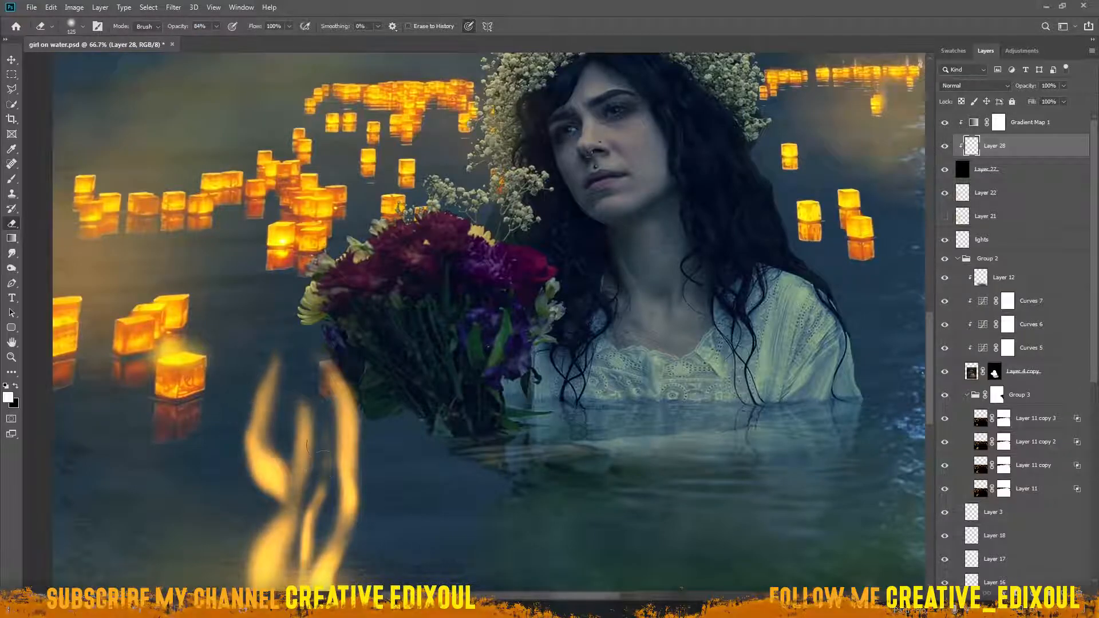
{"action": "left_click_drag", "start_coordinate": [338, 395], "coordinate": [361, 486]}
{"action": "left_click_drag", "start_coordinate": [391, 491], "coordinate": [363, 344]}
{"action": "left_click_drag", "start_coordinate": [314, 389], "coordinate": [312, 412]}
{"action": "left_click_drag", "start_coordinate": [223, 430], "coordinate": [223, 452]}
Paint curling light wisps rising from the cluster of lanterns behind the front one
{"action": "left_click_drag", "start_coordinate": [187, 176], "coordinate": [376, 264]}
{"action": "key", "text": "b"}
{"action": "mouse_move", "coordinate": [335, 303]}
{"action": "left_mouse_down"}
{"action": "mouse_move", "coordinate": [366, 229]}
{"action": "mouse_move", "coordinate": [362, 204]}
{"action": "mouse_move", "coordinate": [328, 195]}
{"action": "left_mouse_up"}
{"action": "left_click_drag", "start_coordinate": [299, 261], "coordinate": [280, 123]}
{"action": "key", "text": "]"}
{"action": "key", "text": "]"}
{"action": "key", "text": "]"}
{"action": "key", "text": "]"}
{"action": "key", "text": "]"}
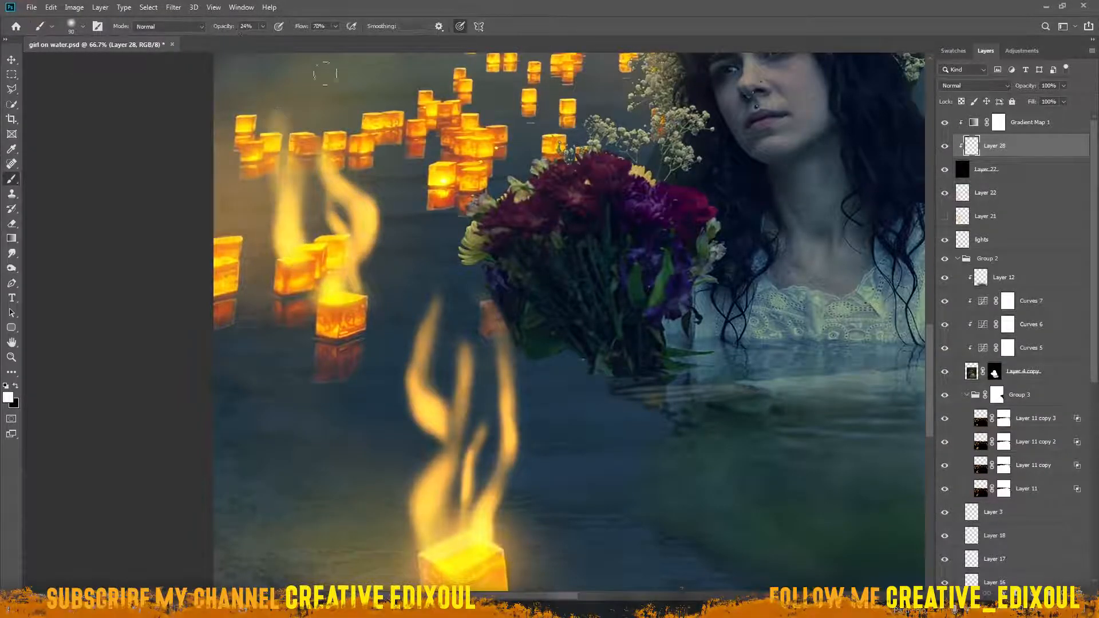
Paint further wisps above the leftmost and mid-distance lanterns, trimming their edges with the Eraser
{"action": "mouse_move", "coordinate": [227, 230]}
{"action": "left_mouse_down"}
{"action": "mouse_move", "coordinate": [269, 83]}
{"action": "mouse_move", "coordinate": [257, 177]}
{"action": "left_mouse_up"}
{"action": "key", "text": "e"}
{"action": "mouse_move", "coordinate": [444, 153]}
{"action": "left_mouse_down"}
{"action": "mouse_move", "coordinate": [350, 399]}
{"action": "mouse_move", "coordinate": [354, 388]}
{"action": "left_mouse_up"}
{"action": "key", "text": "b"}
{"action": "key", "text": "bracketright"}
{"action": "mouse_move", "coordinate": [203, 378]}
{"action": "left_mouse_down"}
{"action": "mouse_move", "coordinate": [240, 223]}
{"action": "mouse_move", "coordinate": [209, 355]}
{"action": "left_mouse_up"}
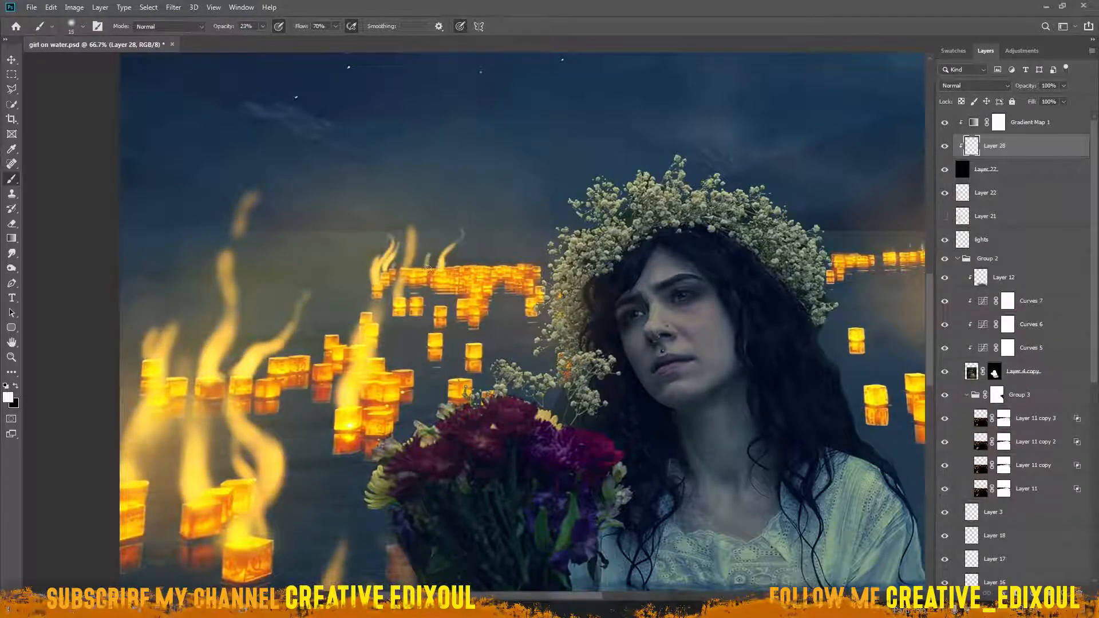
Paint small light wisps along the distant lantern row left of the woman, erasing excess between strokes
{"action": "key", "text": "bracketright"}
{"action": "key", "text": "bracketright"}
{"action": "key", "text": "bracketright"}
{"action": "left_click_drag", "start_coordinate": [427, 267], "coordinate": [435, 245]}
{"action": "key", "text": "e"}
{"action": "left_click_drag", "start_coordinate": [395, 235], "coordinate": [448, 227]}
{"action": "key", "text": "b"}
{"action": "left_click_drag", "start_coordinate": [474, 263], "coordinate": [497, 241]}
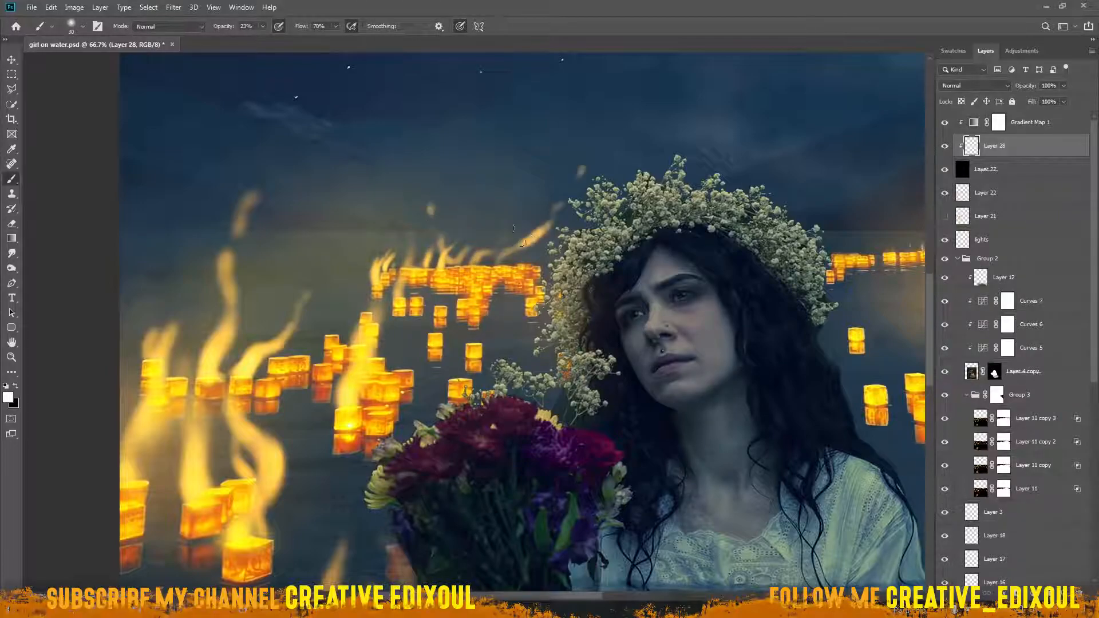
Trim the wisps beside the flower crown with the Eraser and add another small stroke over the distant lanterns
{"action": "key", "text": "e"}
{"action": "mouse_move", "coordinate": [567, 195]}
{"action": "left_mouse_down"}
{"action": "mouse_move", "coordinate": [529, 237]}
{"action": "mouse_move", "coordinate": [555, 212]}
{"action": "left_mouse_up"}
{"action": "key", "text": "b"}
{"action": "key", "text": "e"}
{"action": "left_click_drag", "start_coordinate": [559, 256], "coordinate": [572, 235]}
{"action": "key", "text": "b"}
{"action": "left_click_drag", "start_coordinate": [538, 272], "coordinate": [475, 258]}
Paint broad light wisps above the lanterns right of the woman and erase the excess
{"action": "left_click_drag", "start_coordinate": [629, 286], "coordinate": [311, 306]}
{"action": "key", "text": "bracketright"}
{"action": "key", "text": "bracketright"}
{"action": "key", "text": "bracketright"}
{"action": "key", "text": "bracketright"}
{"action": "left_click_drag", "start_coordinate": [608, 423], "coordinate": [718, 148]}
{"action": "left_click_drag", "start_coordinate": [690, 241], "coordinate": [739, 129]}
{"action": "key", "text": "e"}
{"action": "left_click_drag", "start_coordinate": [736, 133], "coordinate": [690, 245]}
Add thinner wisps with a smaller brush to the lanterns right of the woman and along the distant row
{"action": "key", "text": "b"}
{"action": "key", "text": "bracketleft"}
{"action": "key", "text": "bracketleft"}
{"action": "key", "text": "bracketleft"}
{"action": "mouse_move", "coordinate": [554, 401]}
{"action": "left_mouse_down"}
{"action": "mouse_move", "coordinate": [548, 372]}
{"action": "mouse_move", "coordinate": [589, 312]}
{"action": "left_mouse_up"}
{"action": "left_click_drag", "start_coordinate": [558, 407], "coordinate": [612, 202]}
{"action": "left_click_drag", "start_coordinate": [536, 349], "coordinate": [554, 249]}
{"action": "key", "text": "bracketleft"}
{"action": "key", "text": "bracketleft"}
{"action": "left_click_drag", "start_coordinate": [617, 299], "coordinate": [651, 205]}
{"action": "mouse_move", "coordinate": [521, 269]}
{"action": "left_mouse_down"}
{"action": "mouse_move", "coordinate": [555, 258]}
{"action": "mouse_move", "coordinate": [790, 254]}
{"action": "left_mouse_up"}
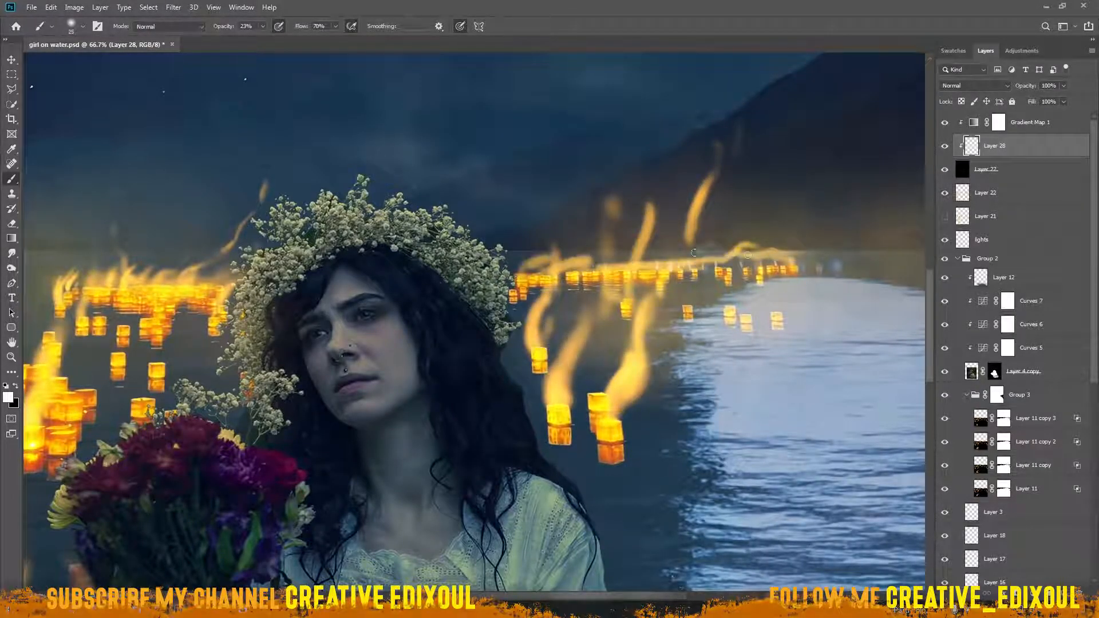
Create a new layer above the wisps and paint a large soft glow on the water around the front lantern
{"action": "key", "text": "ctrl+0"}
{"action": "key", "text": "ctrl+plus"}
{"action": "left_click_drag", "start_coordinate": [612, 397], "coordinate": [607, 348]}
{"action": "key", "text": "ctrl+shift+alt+n"}
{"action": "key", "text": "bracketright"}
{"action": "key", "text": "bracketright"}
{"action": "key", "text": "bracketright"}
{"action": "key", "text": "bracketright"}
{"action": "key", "text": "bracketright"}
{"action": "key", "text": "bracketright"}
{"action": "key", "text": "bracketright"}
{"action": "key", "text": "bracketright"}
{"action": "key", "text": "bracketright"}
{"action": "key", "text": "bracketright"}
{"action": "key", "text": "bracketright"}
{"action": "key", "text": "bracketright"}
{"action": "key", "text": "bracketright"}
{"action": "key", "text": "bracketright"}
{"action": "key", "text": "bracketright"}
{"action": "key", "text": "bracketright"}
{"action": "key", "text": "bracketright"}
{"action": "key", "text": "bracketright"}
{"action": "key", "text": "bracketright"}
{"action": "key", "text": "bracketright"}
{"action": "mouse_move", "coordinate": [329, 444]}
{"action": "left_mouse_down"}
{"action": "mouse_move", "coordinate": [329, 488]}
{"action": "mouse_move", "coordinate": [291, 431]}
{"action": "left_mouse_up"}
Try the Overlay blend mode on the glow layer
{"action": "left_click", "coordinate": [975, 86]}
{"action": "left_click", "coordinate": [956, 223]}
{"action": "left_click", "coordinate": [974, 85]}
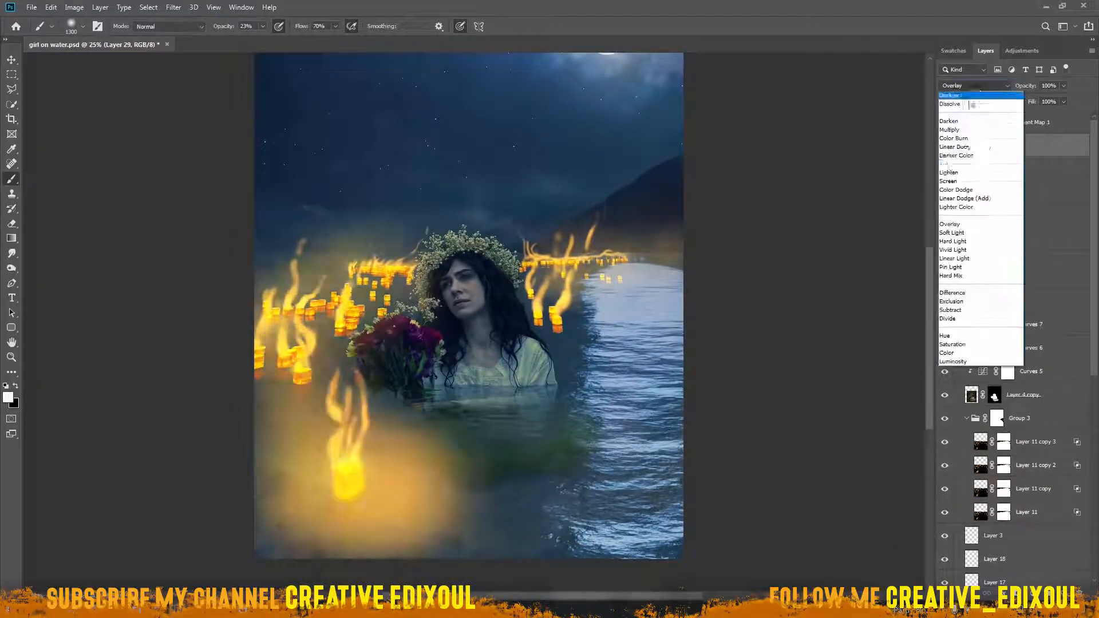
{"action": "left_click", "coordinate": [972, 97]}
Erase the outer parts of the glow around the front lantern to soften and reduce it
{"action": "key", "text": "ctrl+plus"}
{"action": "key", "text": "e"}
{"action": "mouse_move", "coordinate": [446, 531]}
{"action": "left_mouse_down"}
{"action": "mouse_move", "coordinate": [508, 405]}
{"action": "mouse_move", "coordinate": [343, 412]}
{"action": "mouse_move", "coordinate": [309, 298]}
{"action": "mouse_move", "coordinate": [395, 458]}
{"action": "mouse_move", "coordinate": [298, 440]}
{"action": "left_mouse_up"}
{"action": "key", "text": "b"}
Smear the front lantern's glow sideways across the water with the Smudge tool, setting its strength to 51%
{"action": "left_click", "coordinate": [11, 253]}
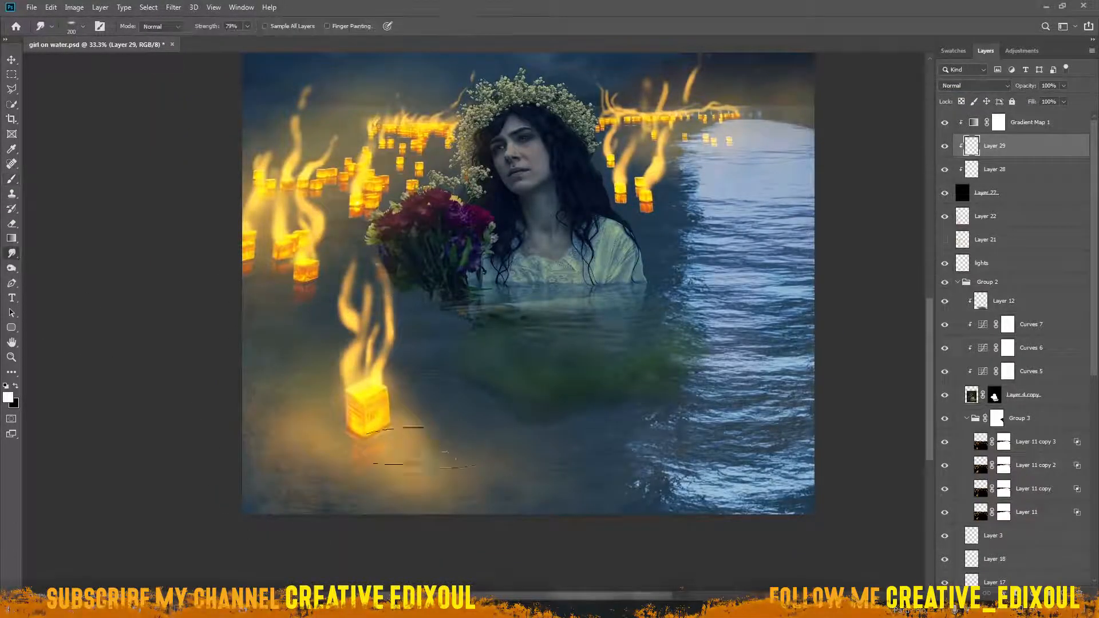
{"action": "key", "text": "bracketright"}
{"action": "key", "text": "5"}
{"action": "key", "text": "1"}
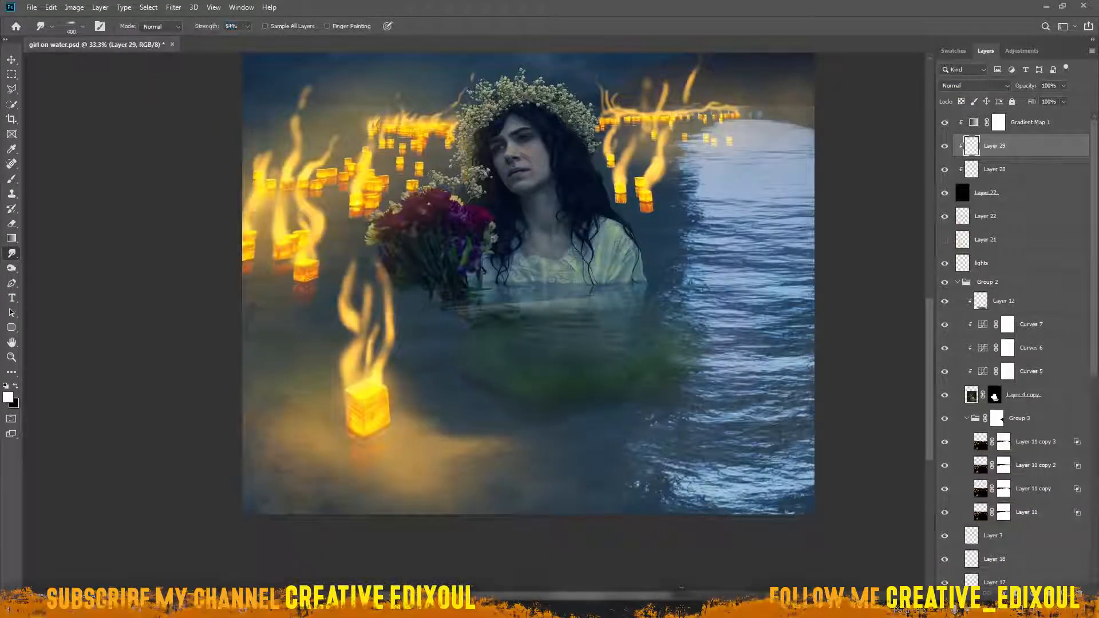
Adjust the glow layer's Blend If range in its layer style to let the water ripples show through
{"action": "double_click", "coordinate": [1042, 145]}
{"action": "left_click_drag", "start_coordinate": [935, 314], "coordinate": [937, 314]}
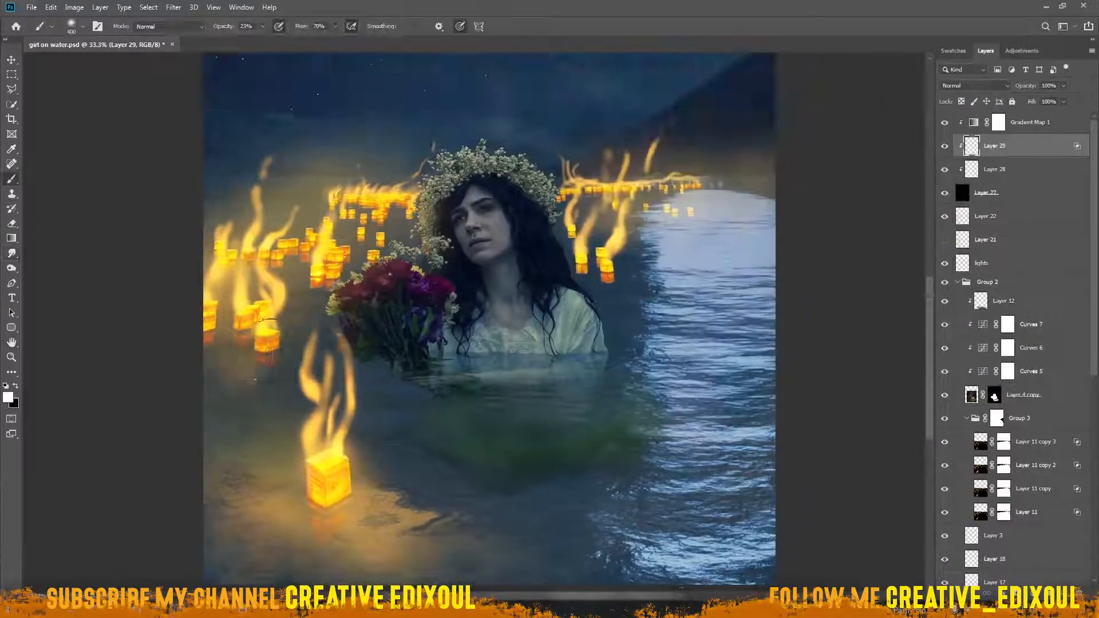
Paint more warm glow around the lanterns on the woman's far side on Layer 29 and save the document
{"action": "key", "text": "bracketright"}
{"action": "mouse_move", "coordinate": [606, 269]}
{"action": "left_mouse_down"}
{"action": "mouse_move", "coordinate": [633, 266]}
{"action": "mouse_move", "coordinate": [664, 233]}
{"action": "left_mouse_up"}
{"action": "key", "text": "e"}
{"action": "key", "text": "b"}
{"action": "mouse_move", "coordinate": [477, 258]}
{"action": "left_mouse_down"}
{"action": "mouse_move", "coordinate": [473, 290]}
{"action": "mouse_move", "coordinate": [473, 281]}
{"action": "mouse_move", "coordinate": [491, 327]}
{"action": "left_mouse_up"}
{"action": "key", "text": "ctrl+plus"}
{"action": "key", "text": "ctrl+plus"}
{"action": "key", "text": "ctrl+s"}
{"action": "key", "text": "bracketleft"}
{"action": "key", "text": "bracketleft"}
{"action": "key", "text": "bracketleft"}
{"action": "key", "text": "bracketleft"}
{"action": "key", "text": "bracketleft"}
{"action": "key", "text": "bracketleft"}
{"action": "key", "text": "bracketleft"}
{"action": "key", "text": "bracketleft"}
{"action": "key", "text": "bracketleft"}
{"action": "key", "text": "bracketleft"}
{"action": "key", "text": "bracketleft"}
{"action": "key", "text": "bracketleft"}
{"action": "key", "text": "bracketleft"}
{"action": "left_click", "coordinate": [1024, 169]}
Add a Curves adjustment layer above Gradient Map 1 and raise the RGB midtones strongly to brighten the image
{"action": "key", "text": "ctrl+plus"}
{"action": "mouse_move", "coordinate": [513, 114]}
{"action": "left_mouse_down"}
{"action": "mouse_move", "coordinate": [452, 375]}
{"action": "mouse_move", "coordinate": [463, 366]}
{"action": "left_mouse_up"}
{"action": "left_click", "coordinate": [1062, 120]}
{"action": "left_click", "coordinate": [1035, 592]}
{"action": "left_click", "coordinate": [1022, 446]}
{"action": "left_click_drag", "start_coordinate": [773, 228], "coordinate": [767, 166]}
{"action": "left_click", "coordinate": [861, 77]}
Shape the red, green and blue channel curves of the Curves adjustment to give a warm yellow tint
{"action": "double_click", "coordinate": [964, 122]}
{"action": "left_click", "coordinate": [777, 141]}
{"action": "left_click", "coordinate": [750, 157]}
{"action": "left_click_drag", "start_coordinate": [738, 264], "coordinate": [800, 216]}
{"action": "left_click", "coordinate": [777, 140]}
{"action": "left_click", "coordinate": [750, 174]}
{"action": "left_click", "coordinate": [767, 140]}
{"action": "left_click", "coordinate": [756, 166]}
{"action": "left_click", "coordinate": [777, 140]}
{"action": "left_click", "coordinate": [750, 174]}
{"action": "left_click", "coordinate": [778, 140]}
{"action": "left_click", "coordinate": [749, 157]}
{"action": "left_click", "coordinate": [863, 75]}
Invert the Curves layer mask to black and fill a rectangular test patch over the woman's face with white
{"action": "left_click", "coordinate": [525, 192]}
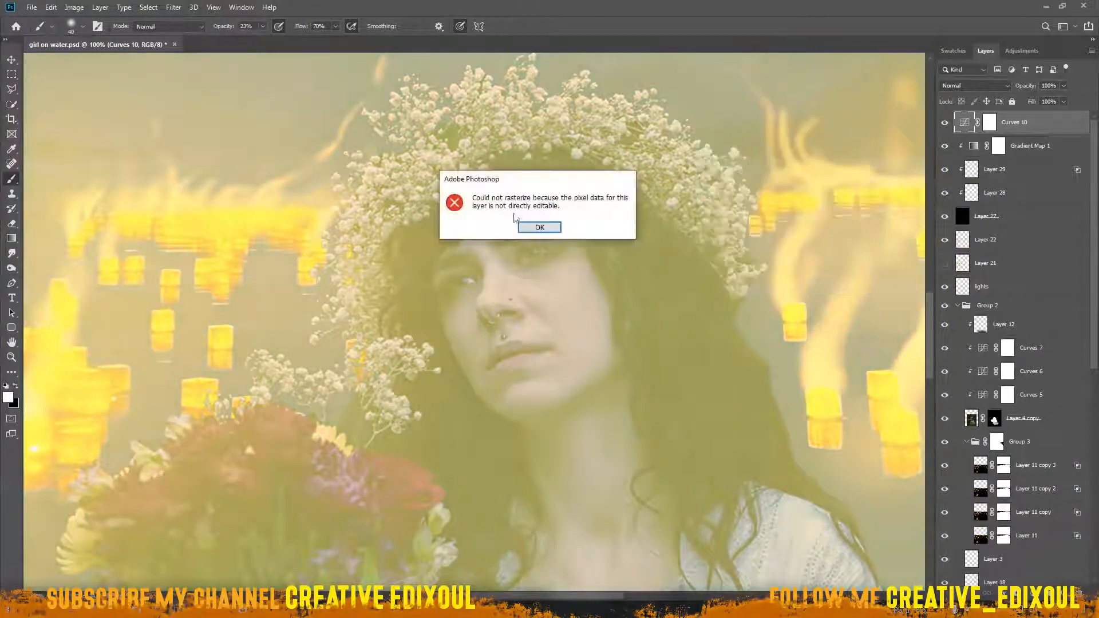
{"action": "left_click", "coordinate": [539, 227]}
{"action": "left_click", "coordinate": [989, 122]}
{"action": "key", "text": "ctrl+i"}
{"action": "key", "text": "m"}
{"action": "left_click_drag", "start_coordinate": [440, 271], "coordinate": [551, 399]}
{"action": "key", "text": "alt+BackSpace"}
Tone down the Curves adjustment and fill a second rectangular test patch on its mask over the flower crown
{"action": "double_click", "coordinate": [964, 121]}
{"action": "left_click_drag", "start_coordinate": [785, 170], "coordinate": [790, 175]}
{"action": "left_click_drag", "start_coordinate": [738, 245], "coordinate": [738, 259]}
{"action": "left_click_drag", "start_coordinate": [388, 102], "coordinate": [444, 169]}
{"action": "key", "text": "alt+BackSpace"}
{"action": "key", "text": "ctrl+d"}
Lower the RGB and blue curves of the Curves adjustment to make the test patches less bright and more yellow
{"action": "left_click", "coordinate": [777, 140]}
{"action": "left_click", "coordinate": [750, 148]}
{"action": "left_click_drag", "start_coordinate": [789, 175], "coordinate": [818, 218]}
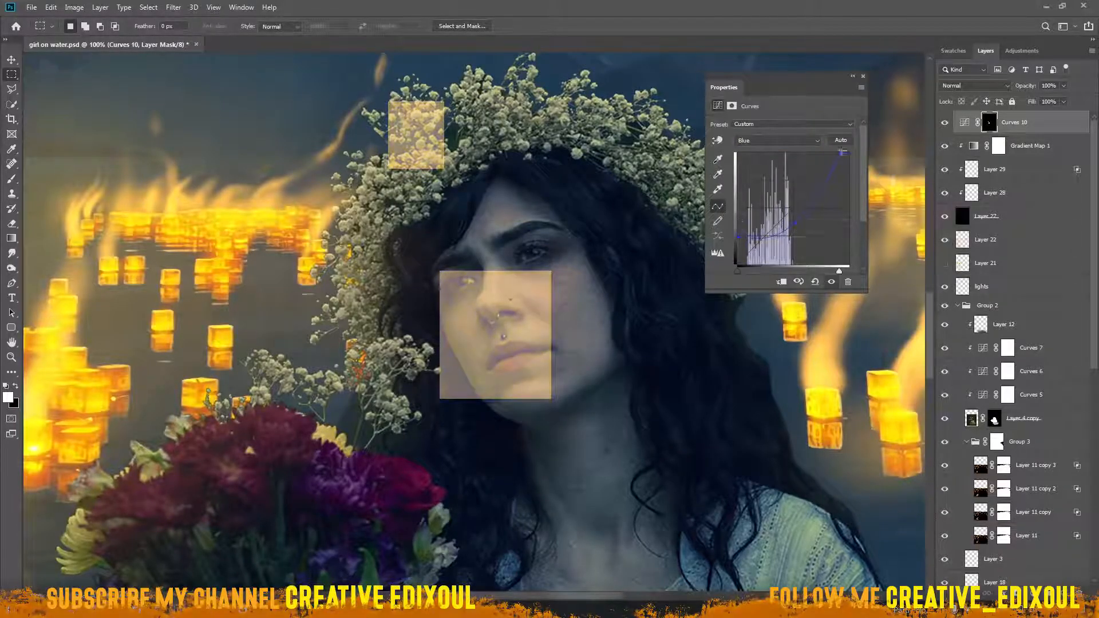
{"action": "left_click_drag", "start_coordinate": [739, 240], "coordinate": [739, 252]}
{"action": "left_click", "coordinate": [777, 140]}
{"action": "mouse_move", "coordinate": [788, 216]}
{"action": "left_mouse_down"}
{"action": "mouse_move", "coordinate": [785, 206]}
{"action": "mouse_move", "coordinate": [805, 230]}
{"action": "left_mouse_up"}
{"action": "left_click", "coordinate": [756, 172]}
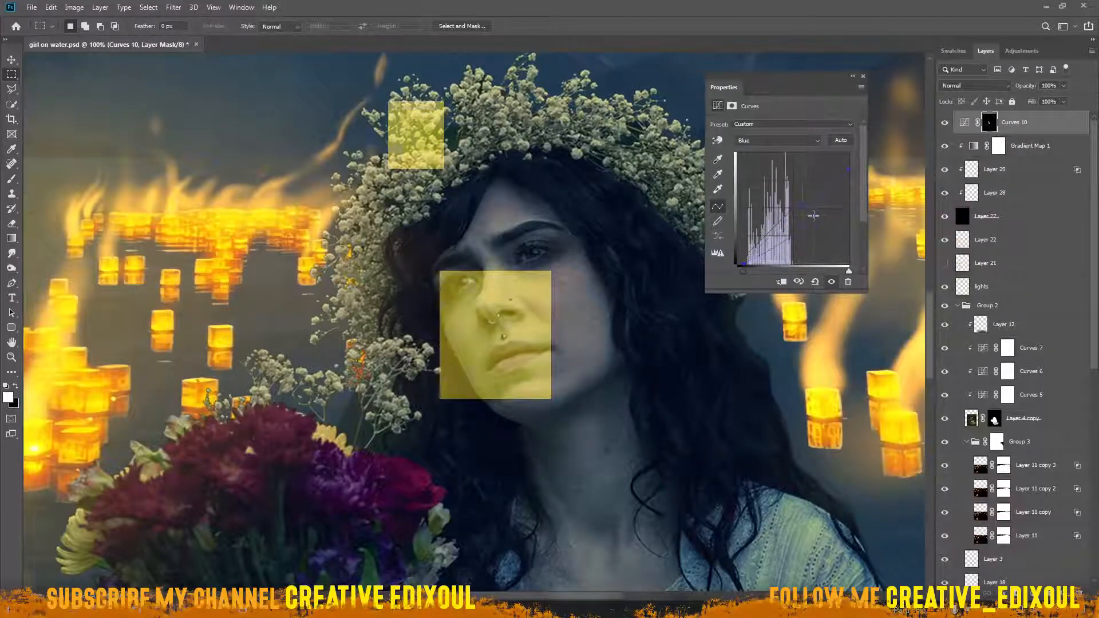
Lower the green curve and refine the red and RGB curves to shift the tint toward orange
{"action": "left_click", "coordinate": [777, 141]}
{"action": "left_click", "coordinate": [756, 164]}
{"action": "left_click_drag", "start_coordinate": [785, 206], "coordinate": [796, 218]}
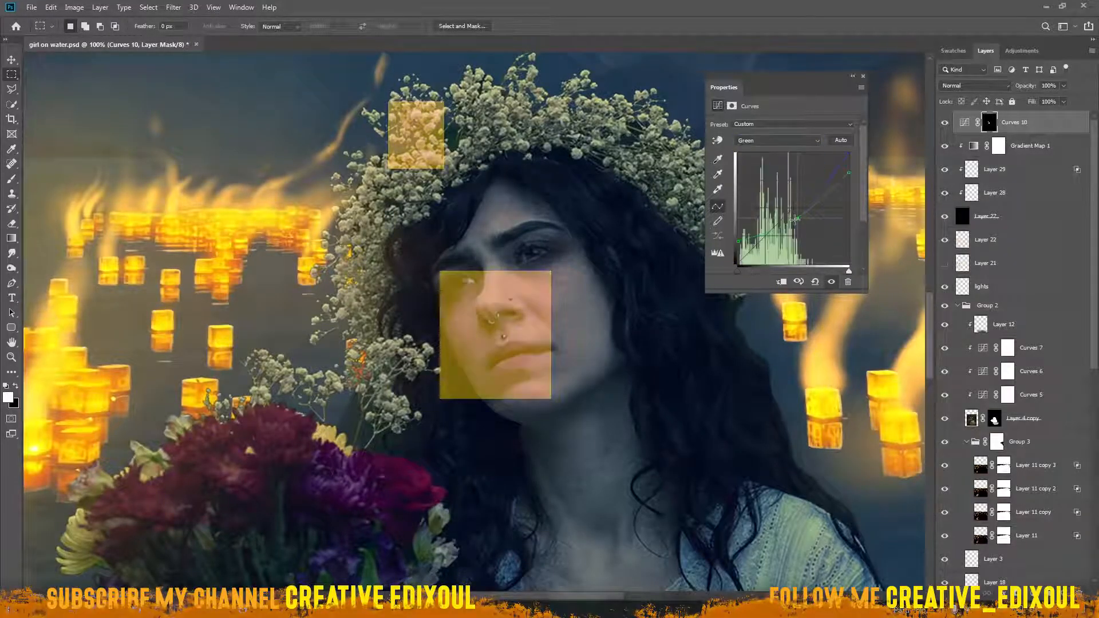
{"action": "left_click", "coordinate": [777, 140]}
{"action": "left_click", "coordinate": [756, 156]}
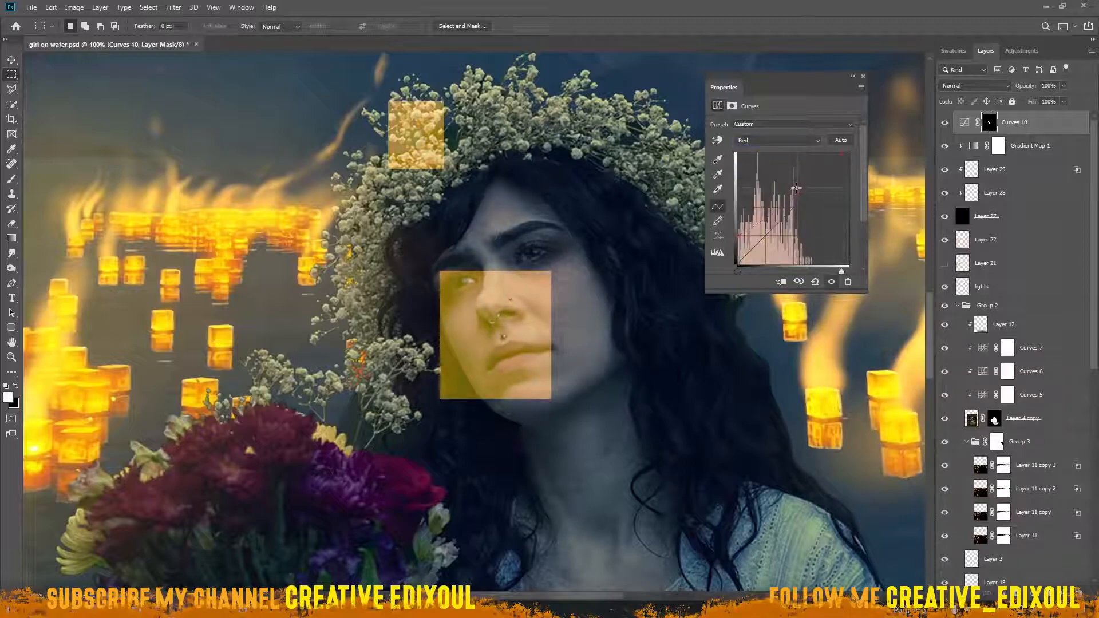
{"action": "left_click", "coordinate": [777, 141]}
{"action": "left_click", "coordinate": [756, 148]}
{"action": "left_click_drag", "start_coordinate": [783, 196], "coordinate": [754, 188]}
{"action": "left_click", "coordinate": [863, 76]}
Add a Color Balance adjustment layer clipped to the Curves layer
{"action": "left_click", "coordinate": [1033, 593]}
{"action": "left_click", "coordinate": [1043, 489]}
{"action": "left_click", "coordinate": [780, 282]}
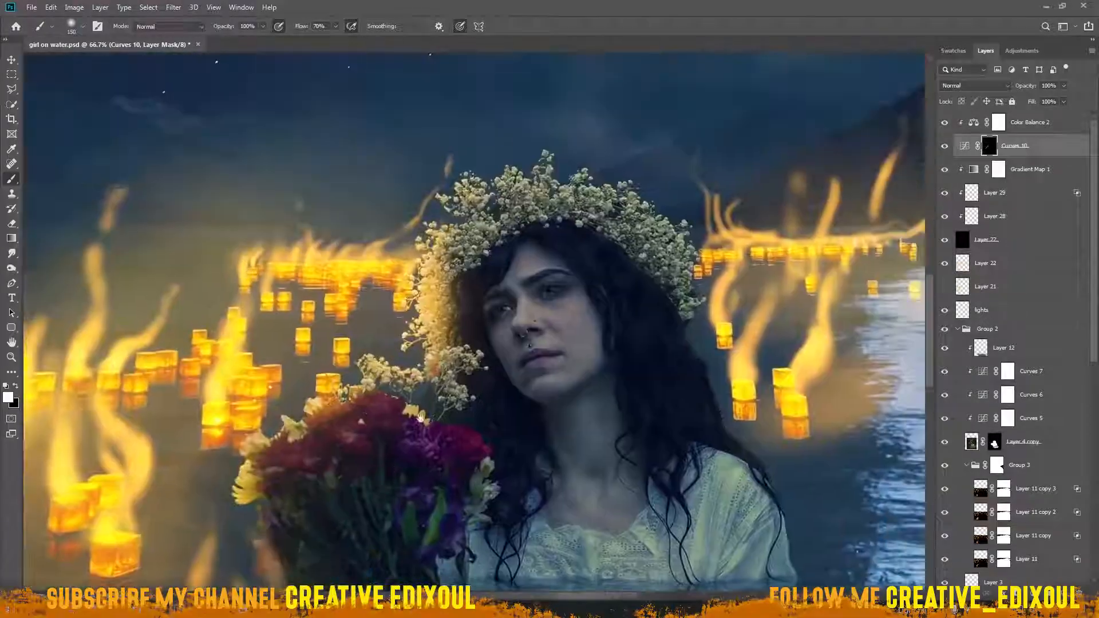
Paint white on the Curves mask to light the lantern-side crown flowers and the edges of the bouquet's stems and leaves
{"action": "mouse_move", "coordinate": [480, 171]}
{"action": "left_mouse_down"}
{"action": "mouse_move", "coordinate": [401, 354]}
{"action": "mouse_move", "coordinate": [443, 262]}
{"action": "left_mouse_up"}
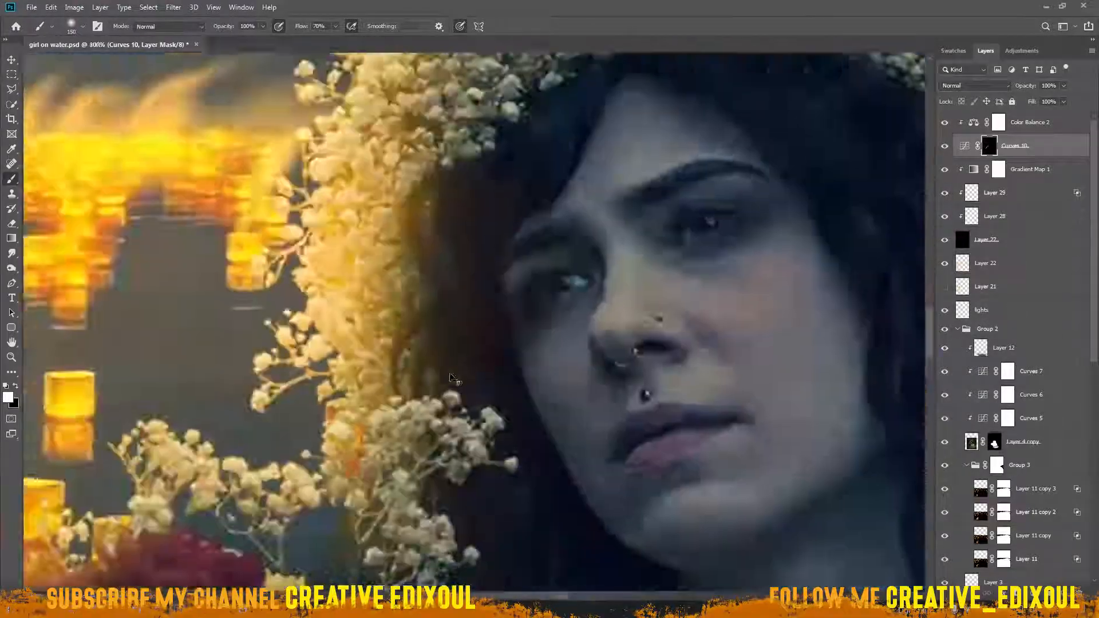
{"action": "scroll", "coordinate": [444, 262], "scroll_direction": "up", "scroll_amount": 2}
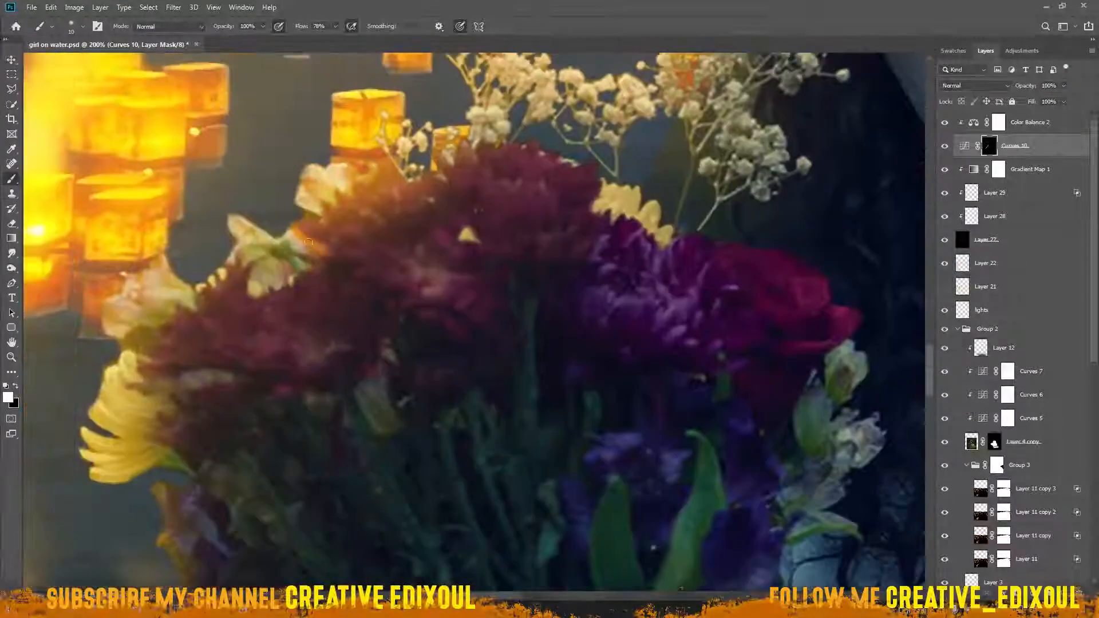
{"action": "scroll", "coordinate": [366, 237], "scroll_direction": "down", "scroll_amount": 4}
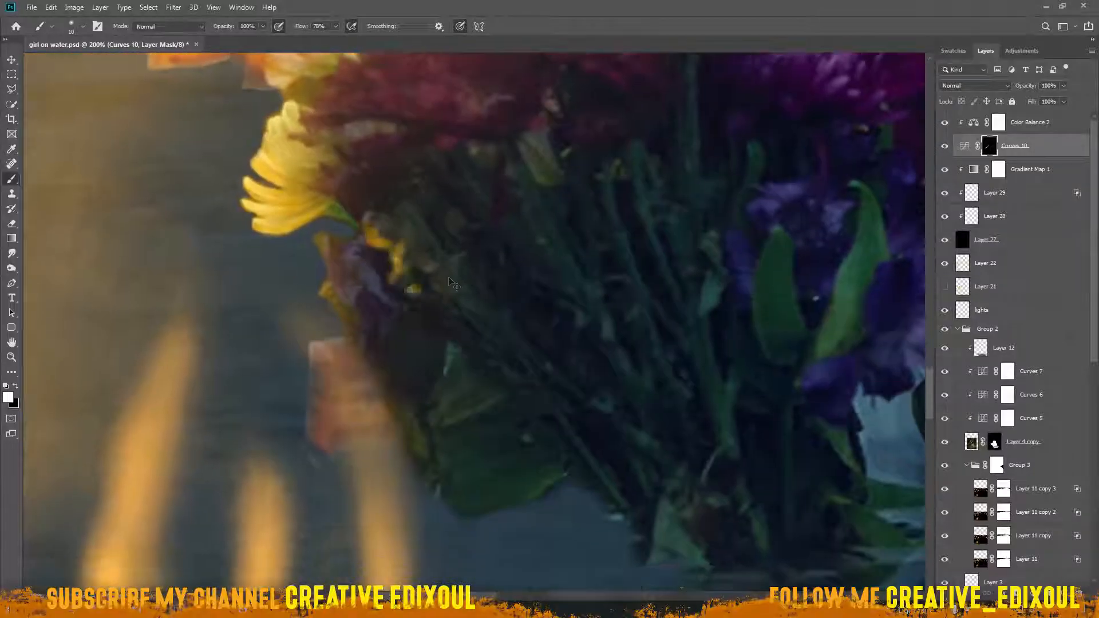
{"action": "scroll", "coordinate": [445, 286], "scroll_direction": "down", "scroll_amount": 1}
{"action": "key", "text": "bracketright"}
{"action": "key", "text": "bracketright"}
{"action": "key", "text": "bracketright"}
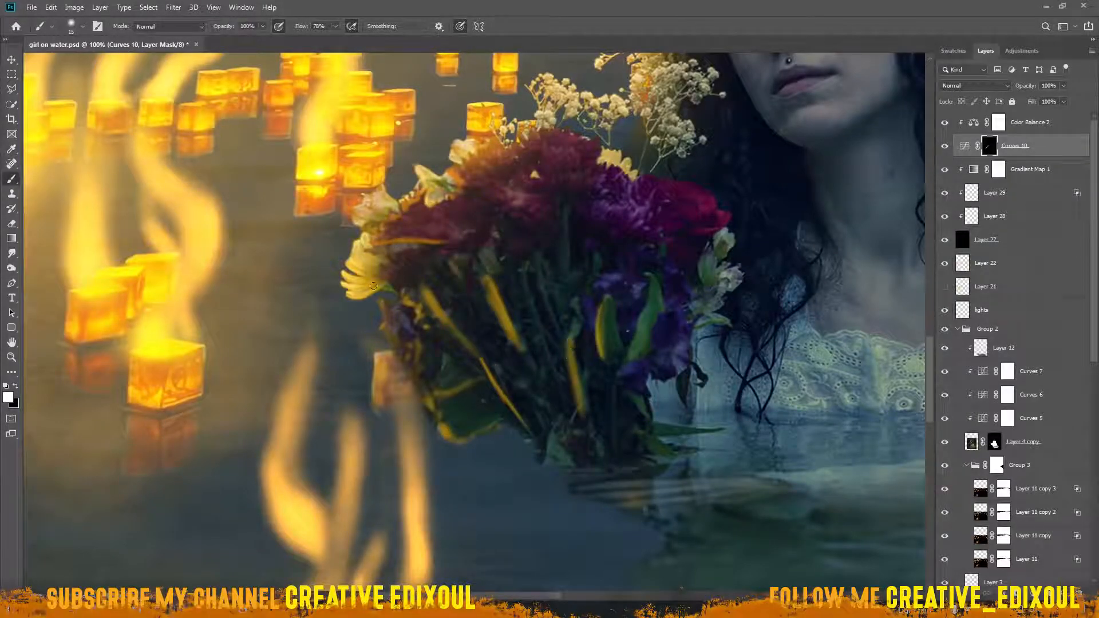
Paint warm highlights over the bouquet's petals and stems on the Curves mask, enlarging the brush for softer light
{"action": "left_click_drag", "start_coordinate": [498, 140], "coordinate": [469, 234]}
{"action": "mouse_move", "coordinate": [490, 186]}
{"action": "left_mouse_down"}
{"action": "mouse_move", "coordinate": [498, 248]}
{"action": "mouse_move", "coordinate": [537, 265]}
{"action": "left_mouse_up"}
{"action": "key", "text": "bracketright"}
{"action": "key", "text": "bracketright"}
{"action": "key", "text": "bracketright"}
{"action": "key", "text": "bracketright"}
{"action": "left_click_drag", "start_coordinate": [409, 338], "coordinate": [476, 333]}
{"action": "left_click_drag", "start_coordinate": [507, 289], "coordinate": [556, 303]}
{"action": "mouse_move", "coordinate": [475, 523]}
{"action": "left_mouse_down"}
{"action": "mouse_move", "coordinate": [472, 469]}
{"action": "mouse_move", "coordinate": [434, 353]}
{"action": "mouse_move", "coordinate": [531, 405]}
{"action": "left_mouse_up"}
{"action": "mouse_move", "coordinate": [506, 338]}
{"action": "left_mouse_down"}
{"action": "mouse_move", "coordinate": [452, 380]}
{"action": "mouse_move", "coordinate": [584, 412]}
{"action": "mouse_move", "coordinate": [481, 338]}
{"action": "left_mouse_up"}
Paint black on the Curves mask with a larger brush to reduce excess warm light around the bouquet
{"action": "key", "text": "bracketright"}
{"action": "key", "text": "bracketright"}
{"action": "key", "text": "bracketright"}
{"action": "key", "text": "bracketright"}
{"action": "key", "text": "bracketright"}
{"action": "key", "text": "bracketright"}
{"action": "key", "text": "x"}
{"action": "key", "text": "bracketright"}
{"action": "mouse_move", "coordinate": [538, 429]}
{"action": "left_mouse_down"}
{"action": "mouse_move", "coordinate": [466, 343]}
{"action": "mouse_move", "coordinate": [558, 403]}
{"action": "left_mouse_up"}
{"action": "left_click_drag", "start_coordinate": [658, 375], "coordinate": [486, 422]}
{"action": "key", "text": "x"}
Build up warm light on the flower crown in the Curves mask, alternating white and black to add and trim it
{"action": "key", "text": "ctrl+0"}
{"action": "key", "text": "ctrl+plus"}
{"action": "key", "text": "ctrl+plus"}
{"action": "key", "text": "ctrl+plus"}
{"action": "key", "text": "bracketright"}
{"action": "left_click_drag", "start_coordinate": [555, 358], "coordinate": [475, 258]}
{"action": "key", "text": "ctrl+plus"}
{"action": "key", "text": "x"}
{"action": "left_click_drag", "start_coordinate": [575, 412], "coordinate": [578, 449]}
{"action": "left_click_drag", "start_coordinate": [486, 257], "coordinate": [538, 320]}
{"action": "key", "text": "x"}
{"action": "mouse_move", "coordinate": [511, 243]}
{"action": "left_mouse_down"}
{"action": "mouse_move", "coordinate": [540, 242]}
{"action": "mouse_move", "coordinate": [584, 304]}
{"action": "mouse_move", "coordinate": [362, 390]}
{"action": "mouse_move", "coordinate": [345, 311]}
{"action": "left_mouse_up"}
{"action": "key", "text": "x"}
{"action": "key", "text": "ctrl+plus"}
{"action": "key", "text": "x"}
Paint a warm rim light along the lantern-side edge of the woman's cheek and jaw with a smaller brush
{"action": "key", "text": "bracketleft"}
{"action": "key", "text": "bracketleft"}
{"action": "key", "text": "bracketleft"}
{"action": "key", "text": "bracketleft"}
{"action": "key", "text": "bracketleft"}
{"action": "key", "text": "bracketleft"}
{"action": "key", "text": "bracketleft"}
{"action": "key", "text": "bracketleft"}
{"action": "left_click_drag", "start_coordinate": [412, 338], "coordinate": [467, 466]}
{"action": "left_click_drag", "start_coordinate": [26, 157], "coordinate": [555, 307]}
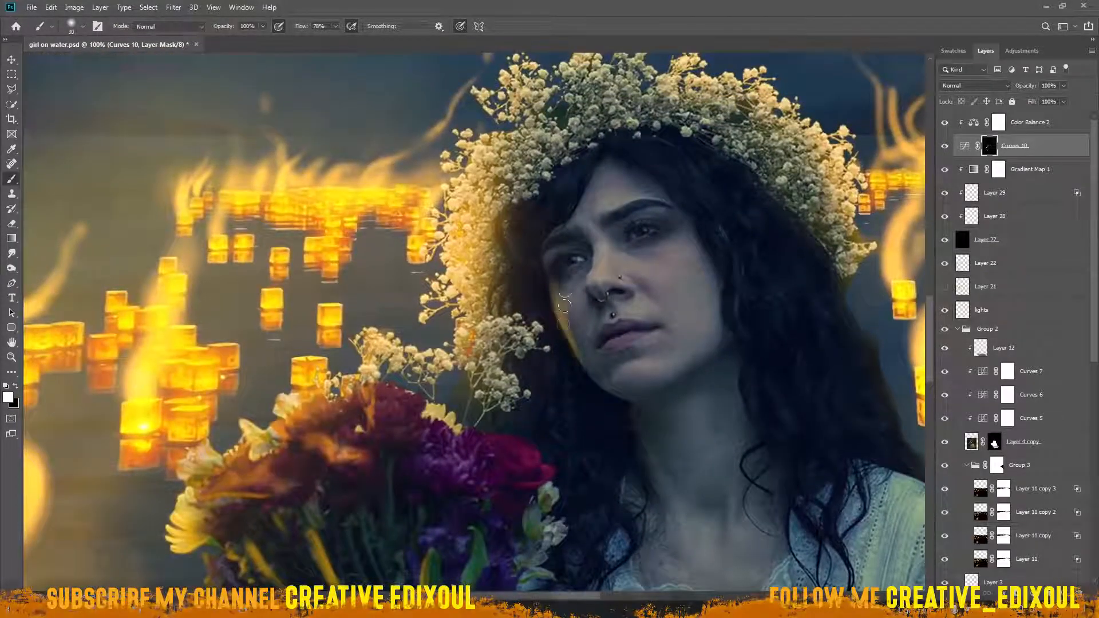
{"action": "left_click_drag", "start_coordinate": [620, 388], "coordinate": [585, 319]}
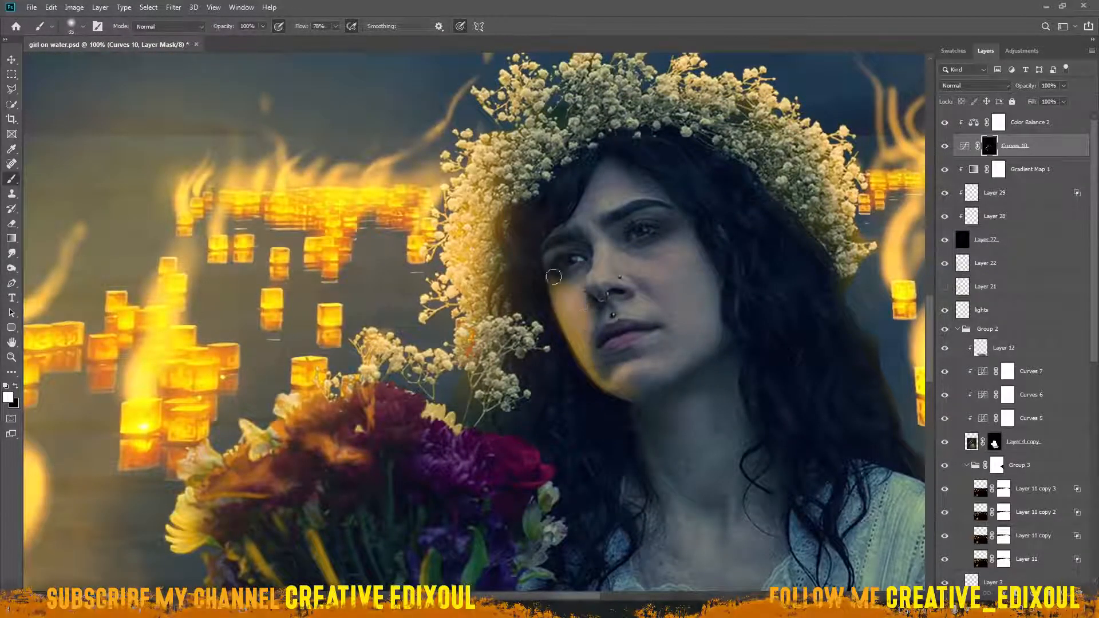
Paint soft warm light onto the woman's far cheek, forehead and chin on the Curves mask
{"action": "left_click_drag", "start_coordinate": [673, 273], "coordinate": [680, 296]}
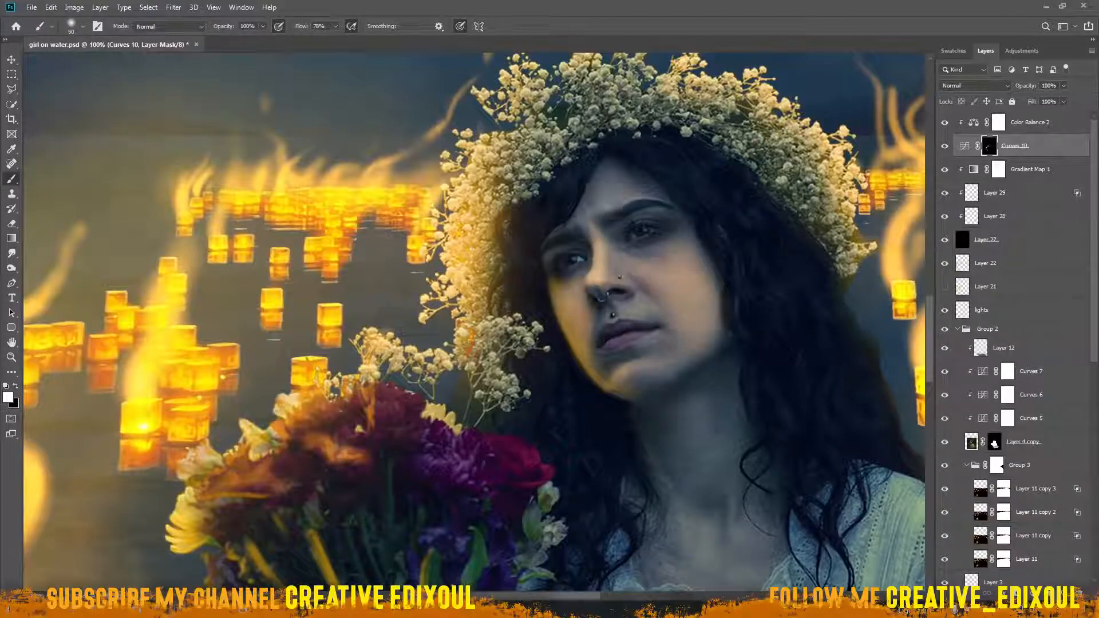
{"action": "left_click_drag", "start_coordinate": [611, 205], "coordinate": [567, 184]}
{"action": "scroll", "coordinate": [602, 301], "scroll_direction": "up", "scroll_amount": 1}
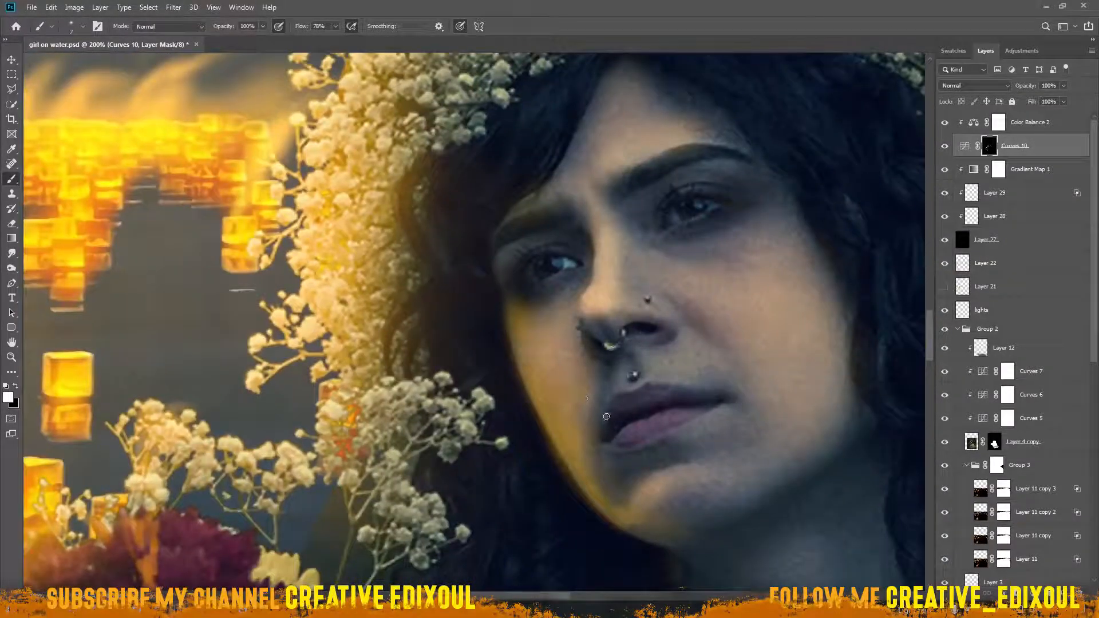
{"action": "left_click_drag", "start_coordinate": [658, 483], "coordinate": [635, 516]}
{"action": "left_click_drag", "start_coordinate": [644, 498], "coordinate": [650, 486]}
{"action": "key", "text": "ctrl+minus"}
{"action": "key", "text": "x"}
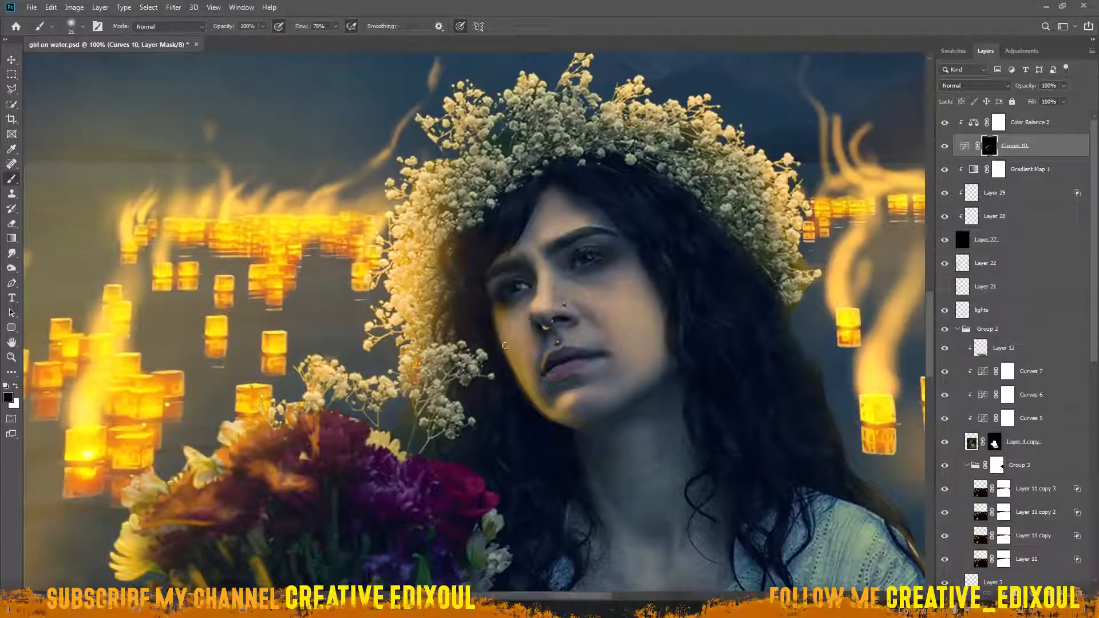
Tone down the warm light on the woman's cheek and chin by painting black on the Curves 10 mask with a larger brush
{"action": "key", "text": "ctrl+minus"}
{"action": "mouse_move", "coordinate": [644, 372]}
{"action": "left_mouse_down"}
{"action": "mouse_move", "coordinate": [569, 419]}
{"action": "mouse_move", "coordinate": [449, 367]}
{"action": "left_mouse_up"}
{"action": "key", "text": "ctrl+plus"}
{"action": "key", "text": "x"}
{"action": "key", "text": "x"}
{"action": "key", "text": "bracketright"}
{"action": "key", "text": "bracketright"}
{"action": "key", "text": "bracketright"}
{"action": "key", "text": "bracketright"}
{"action": "key", "text": "bracketright"}
{"action": "key", "text": "bracketright"}
{"action": "key", "text": "bracketright"}
{"action": "key", "text": "bracketright"}
{"action": "key", "text": "bracketright"}
{"action": "key", "text": "bracketright"}
{"action": "key", "text": "bracketright"}
{"action": "key", "text": "bracketright"}
{"action": "key", "text": "bracketright"}
{"action": "key", "text": "bracketright"}
{"action": "key", "text": "bracketright"}
{"action": "key", "text": "bracketright"}
{"action": "key", "text": "bracketright"}
{"action": "key", "text": "bracketright"}
{"action": "key", "text": "bracketleft"}
{"action": "key", "text": "bracketleft"}
{"action": "key", "text": "ctrl+0"}
{"action": "key", "text": "ctrl+plus"}
{"action": "key", "text": "ctrl+plus"}
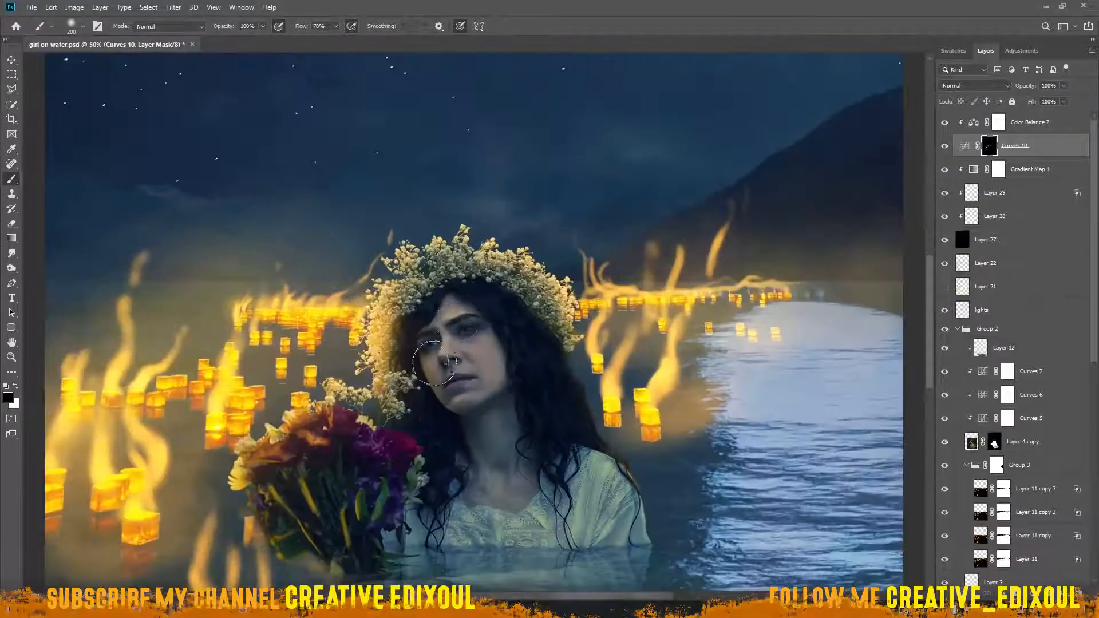
Paint and trim a fine warm highlight along the lantern side of the nose on the Curves 10 mask
{"action": "key", "text": "ctrl+plus"}
{"action": "key", "text": "ctrl+plus"}
{"action": "key", "text": "x"}
{"action": "key", "text": "bracketleft"}
{"action": "key", "text": "bracketleft"}
{"action": "key", "text": "ctrl+plus"}
{"action": "key", "text": "x"}
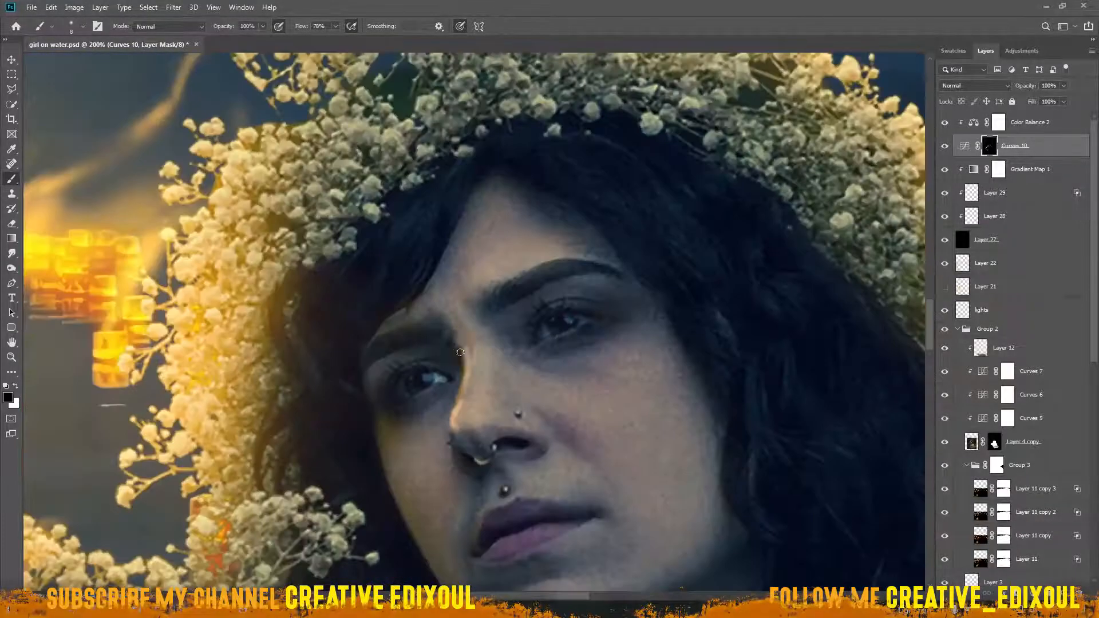
{"action": "left_click_drag", "start_coordinate": [467, 379], "coordinate": [457, 420]}
{"action": "left_click_drag", "start_coordinate": [456, 421], "coordinate": [519, 317]}
Paint warm light back over the lantern-side cheek and jaw on the Curves 10 mask with white
{"action": "key", "text": "x"}
{"action": "key", "text": "bracketleft"}
{"action": "key", "text": "bracketleft"}
{"action": "key", "text": "bracketleft"}
{"action": "key", "text": "bracketleft"}
{"action": "key", "text": "bracketleft"}
{"action": "key", "text": "bracketleft"}
{"action": "key", "text": "bracketleft"}
{"action": "key", "text": "bracketleft"}
{"action": "key", "text": "bracketleft"}
{"action": "key", "text": "bracketleft"}
{"action": "key", "text": "bracketleft"}
{"action": "left_click_drag", "start_coordinate": [459, 370], "coordinate": [474, 401]}
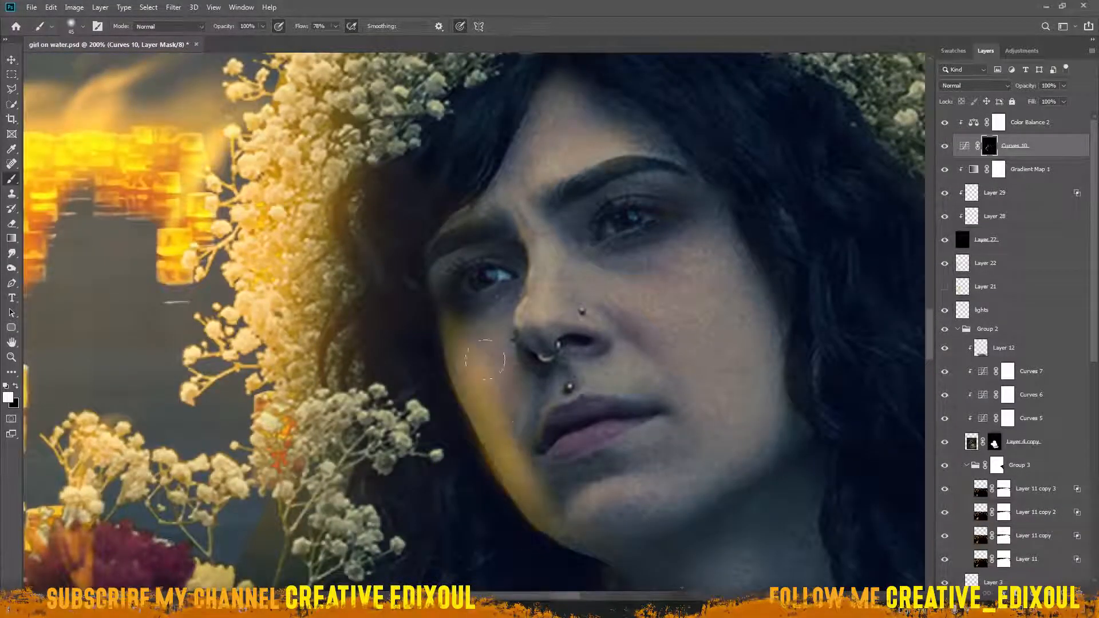
{"action": "key", "text": "ctrl+minus"}
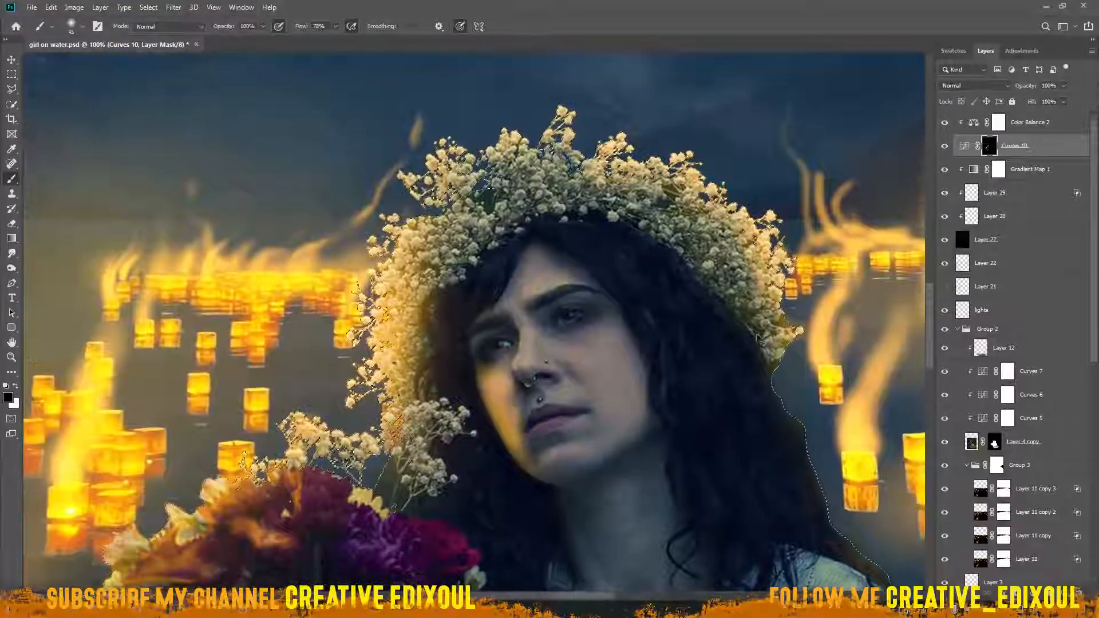
Make a white cut-out of the crown's flowers on a new layer, duplicate it and mirror the copy horizontally
{"action": "key", "text": "ctrl+shift+alt+n"}
{"action": "key", "text": "alt+BackSpace"}
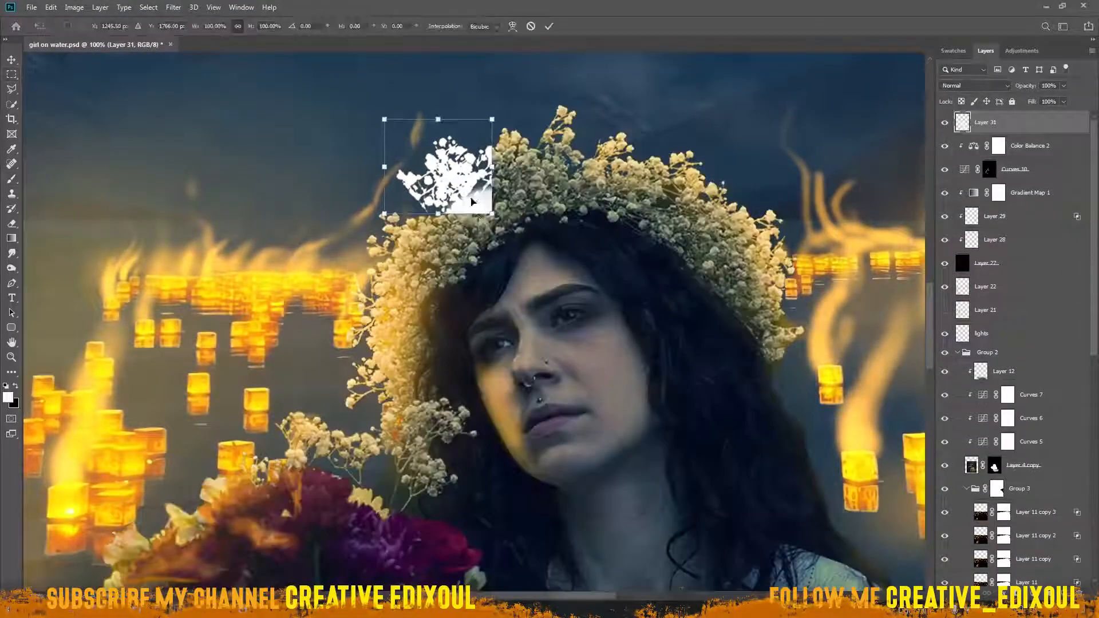
{"action": "right_click", "coordinate": [481, 181]}
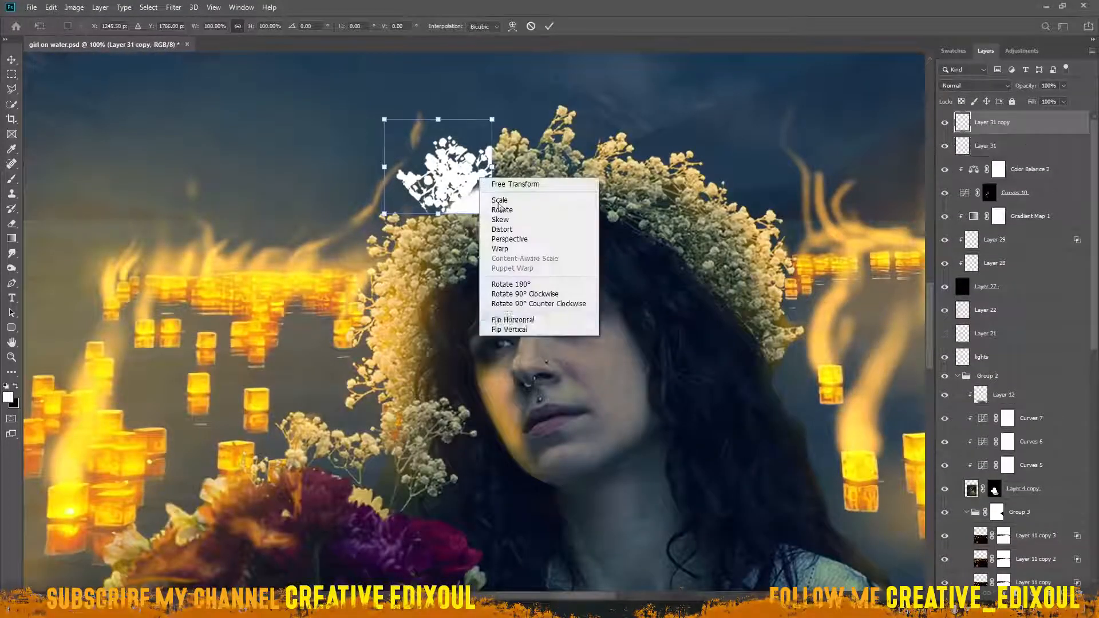
{"action": "left_click", "coordinate": [502, 210]}
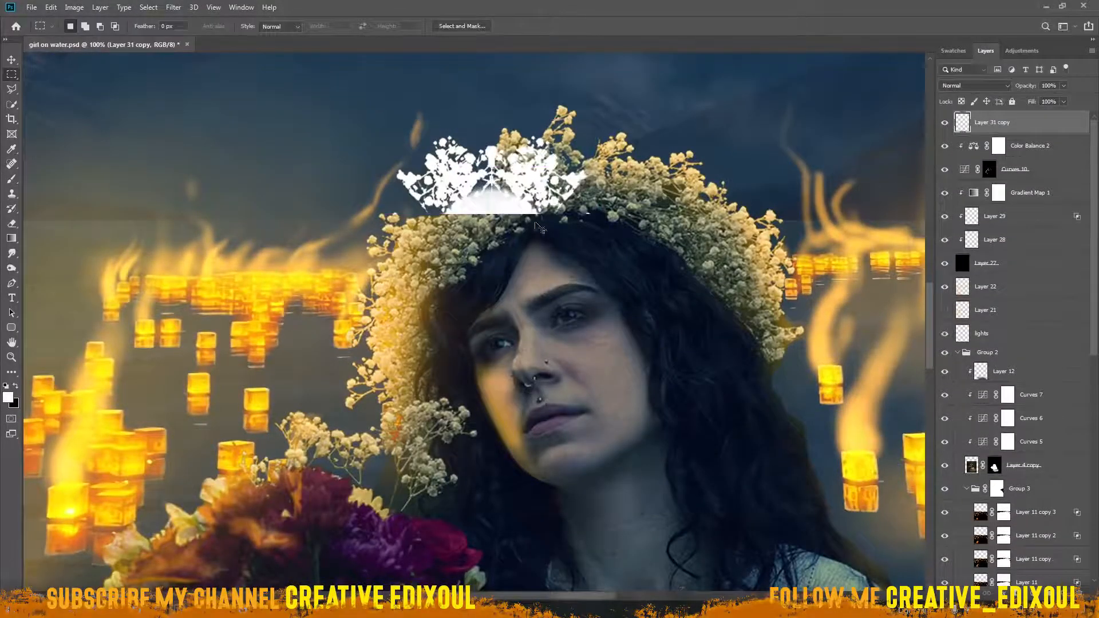
Fit the flower silhouette over the lit cheek and stamp its shape in black on the Curves 10 mask as a shadow
{"action": "scroll", "coordinate": [503, 424], "scroll_direction": "up", "scroll_amount": 5}
{"action": "left_click_drag", "start_coordinate": [547, 511], "coordinate": [573, 435]}
{"action": "key", "text": "Return"}
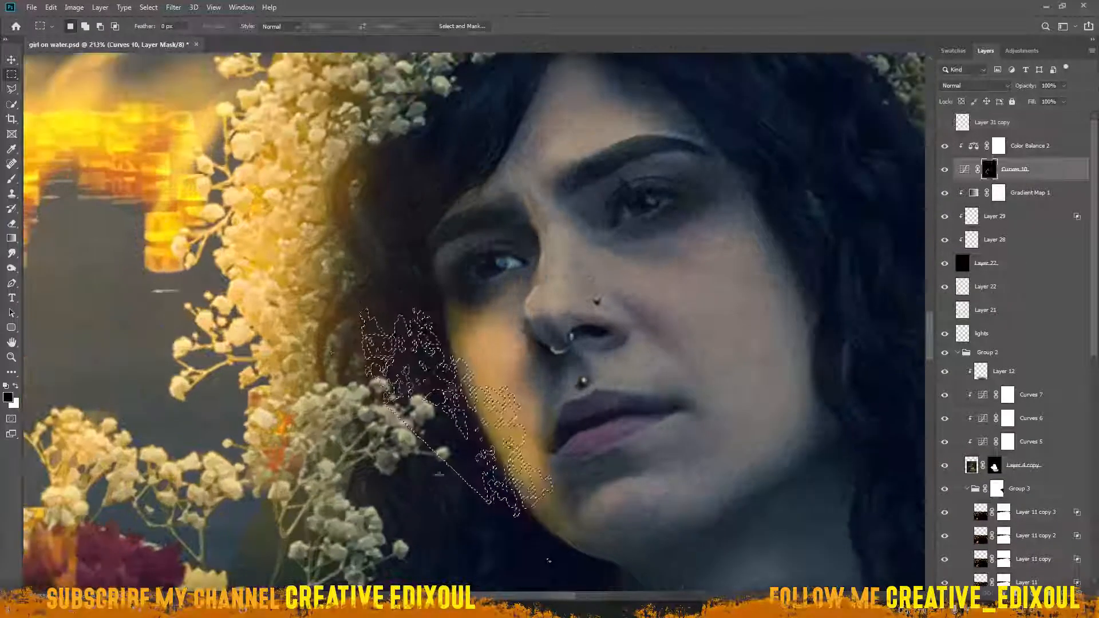
{"action": "key", "text": "ctrl+d"}
Paint out the flower-shaped shadow and the warm patch on the cheek in the Curves 10 mask
{"action": "key", "text": "x"}
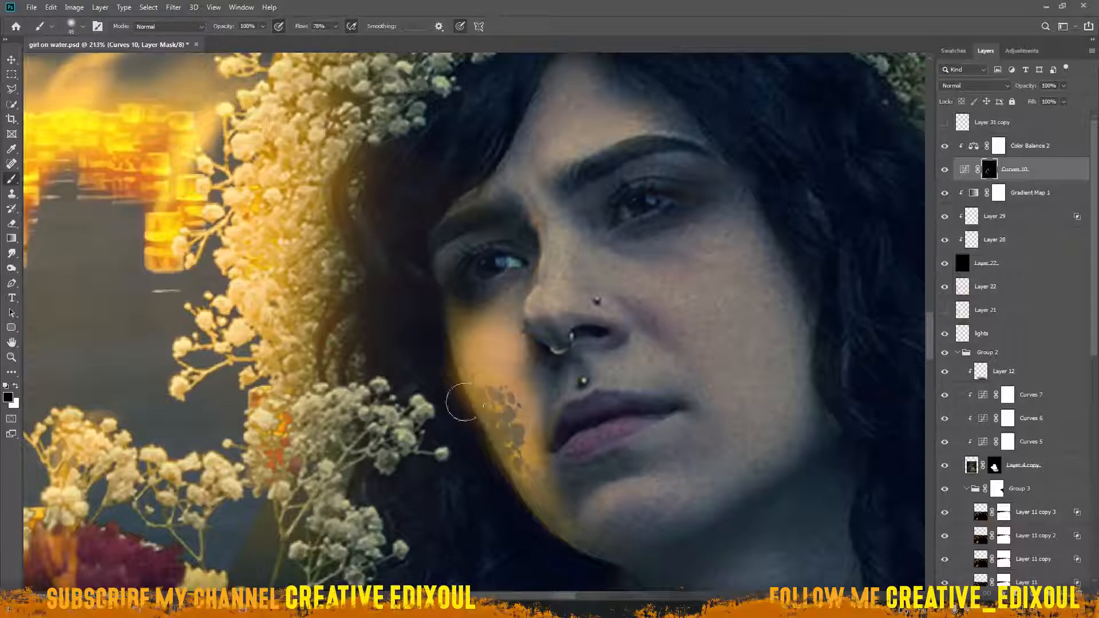
{"action": "key", "text": "x"}
{"action": "key", "text": "bracketright"}
{"action": "key", "text": "bracketright"}
{"action": "key", "text": "bracketright"}
{"action": "key", "text": "bracketright"}
{"action": "scroll", "coordinate": [511, 346], "scroll_direction": "down", "scroll_amount": 6}
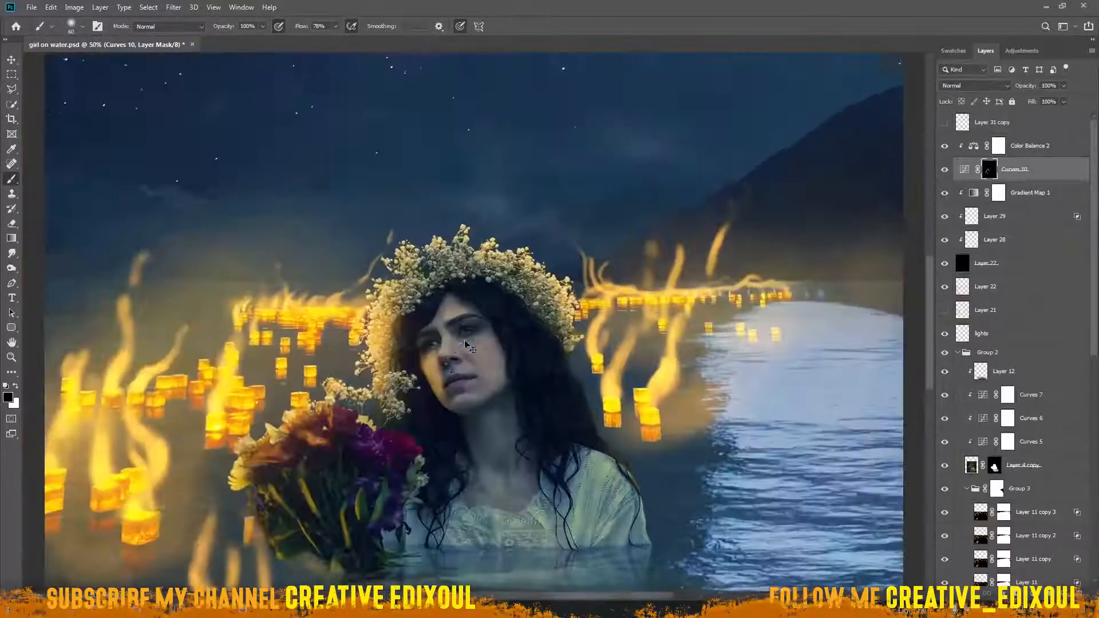
{"action": "scroll", "coordinate": [524, 349], "scroll_direction": "up", "scroll_amount": 3}
{"action": "key", "text": "x"}
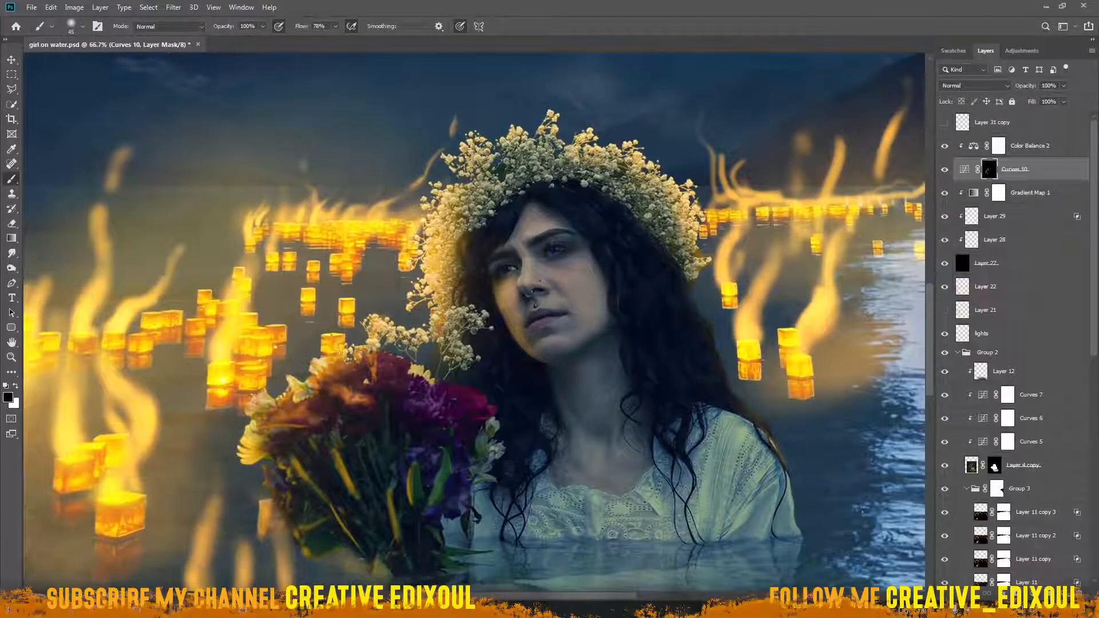
{"action": "scroll", "coordinate": [526, 346], "scroll_direction": "down", "scroll_amount": 3}
{"action": "scroll", "coordinate": [532, 326], "scroll_direction": "up", "scroll_amount": 4}
{"action": "key", "text": "x"}
{"action": "key", "text": "bracketleft"}
{"action": "key", "text": "bracketleft"}
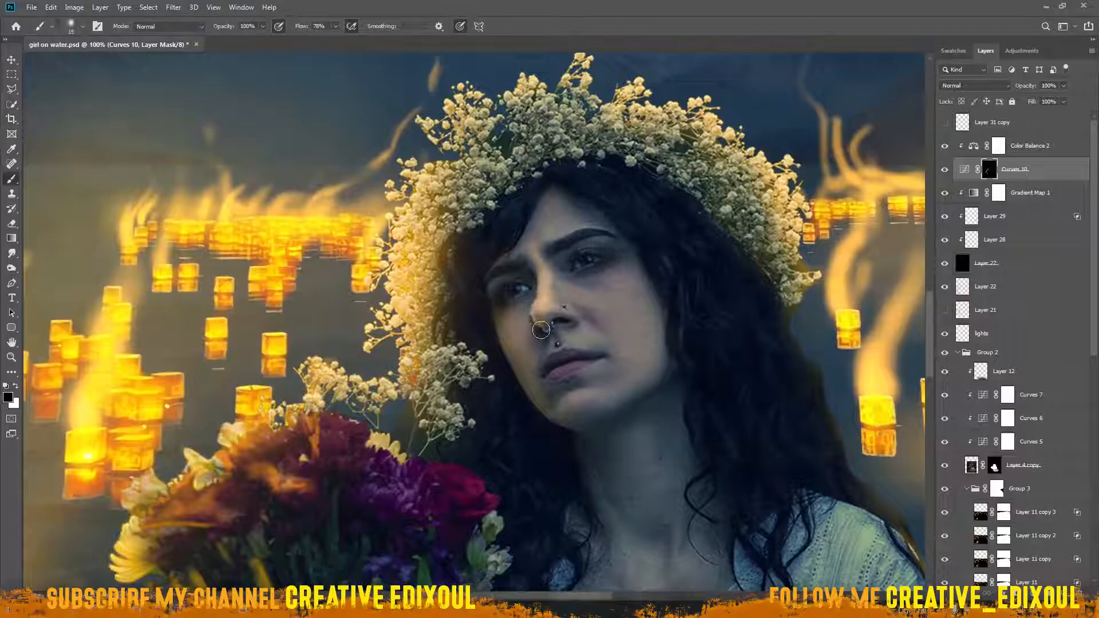
Paint a thin warm rim light along the lantern-side edge of the cheek and jaw, trimming its spill with black
{"action": "left_click_drag", "start_coordinate": [530, 371], "coordinate": [563, 306]}
{"action": "key", "text": "x"}
{"action": "key", "text": "bracketleft"}
{"action": "key", "text": "bracketleft"}
{"action": "key", "text": "bracketleft"}
{"action": "scroll", "coordinate": [573, 345], "scroll_direction": "up", "scroll_amount": 3}
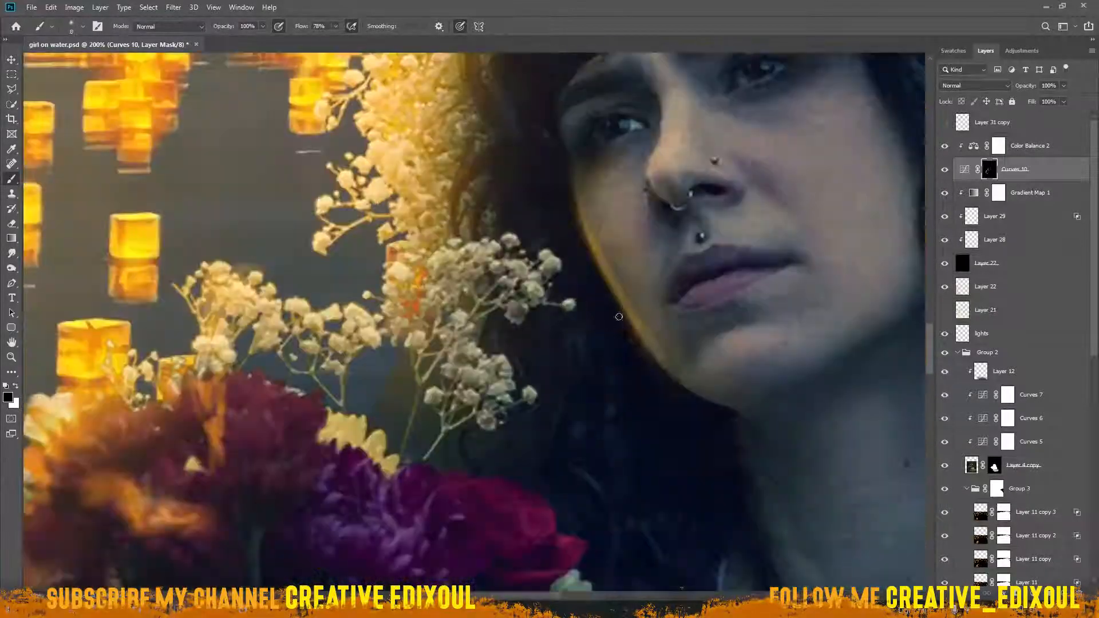
{"action": "scroll", "coordinate": [573, 345], "scroll_direction": "down", "scroll_amount": 4}
{"action": "scroll", "coordinate": [485, 306], "scroll_direction": "up", "scroll_amount": 6}
Dab small warm reflections into both irises on the Curves 10 mask with a tiny white brush
{"action": "left_click_drag", "start_coordinate": [533, 212], "coordinate": [480, 307]}
{"action": "key", "text": "bracketleft"}
{"action": "key", "text": "bracketleft"}
{"action": "key", "text": "bracketleft"}
{"action": "key", "text": "bracketleft"}
{"action": "key", "text": "bracketleft"}
{"action": "key", "text": "bracketleft"}
{"action": "left_click", "coordinate": [480, 301]}
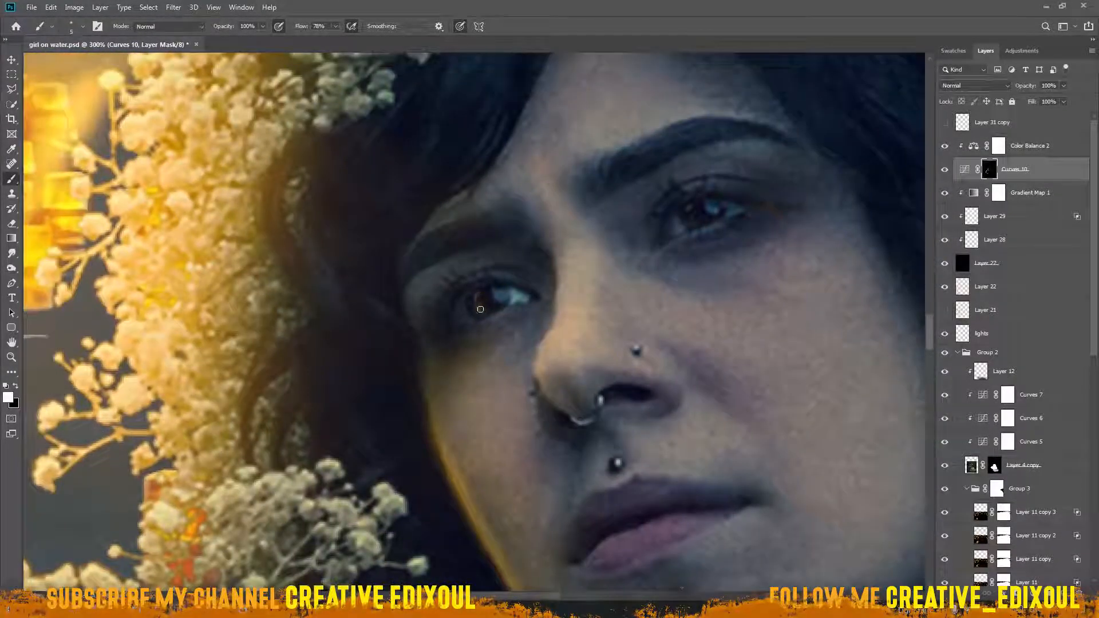
{"action": "left_click", "coordinate": [691, 226]}
Trim excess warm light around the eyes and cheek with a larger black brush on the Curves 10 mask
{"action": "key", "text": "ctrl+0"}
{"action": "scroll", "coordinate": [470, 363], "scroll_direction": "up", "scroll_amount": 4}
{"action": "key", "text": "x"}
{"action": "key", "text": "bracketright"}
{"action": "key", "text": "bracketright"}
{"action": "key", "text": "bracketright"}
{"action": "key", "text": "bracketright"}
{"action": "key", "text": "bracketright"}
{"action": "key", "text": "bracketright"}
{"action": "key", "text": "bracketright"}
{"action": "key", "text": "bracketright"}
{"action": "key", "text": "bracketright"}
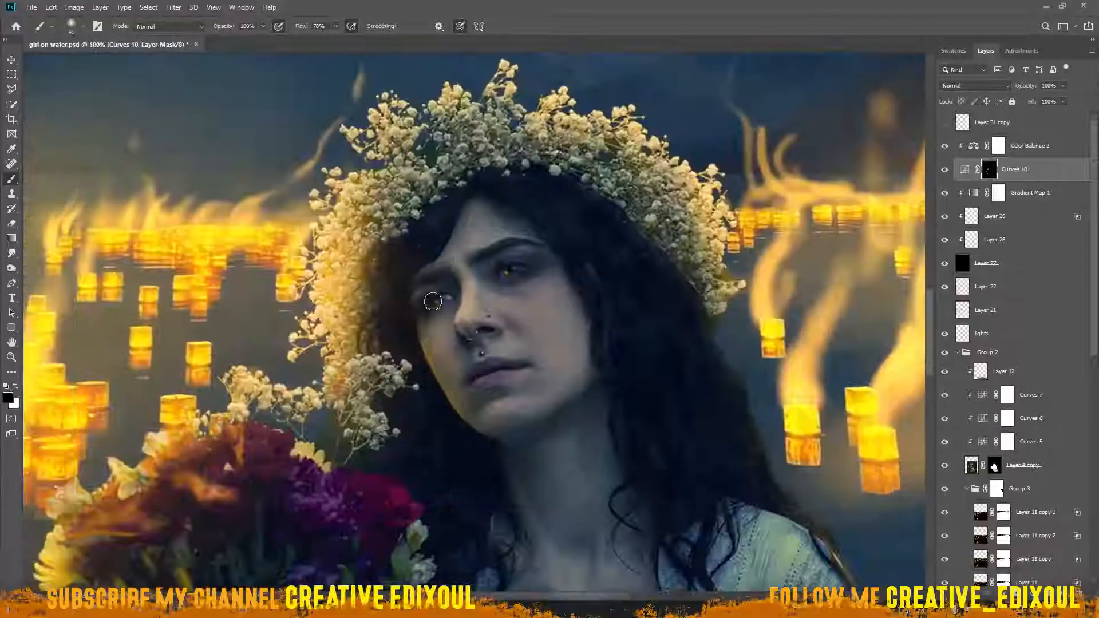
{"action": "scroll", "coordinate": [349, 429], "scroll_direction": "up", "scroll_amount": 2}
{"action": "scroll", "coordinate": [366, 446], "scroll_direction": "down", "scroll_amount": 2}
{"action": "key", "text": "z"}
Paint fine warm hair strands beside the flower crown on Layer 28 with a thin brush at 15% opacity and 62% flow
{"action": "left_click", "coordinate": [1007, 240]}
{"action": "left_click_drag", "start_coordinate": [783, 246], "coordinate": [626, 304]}
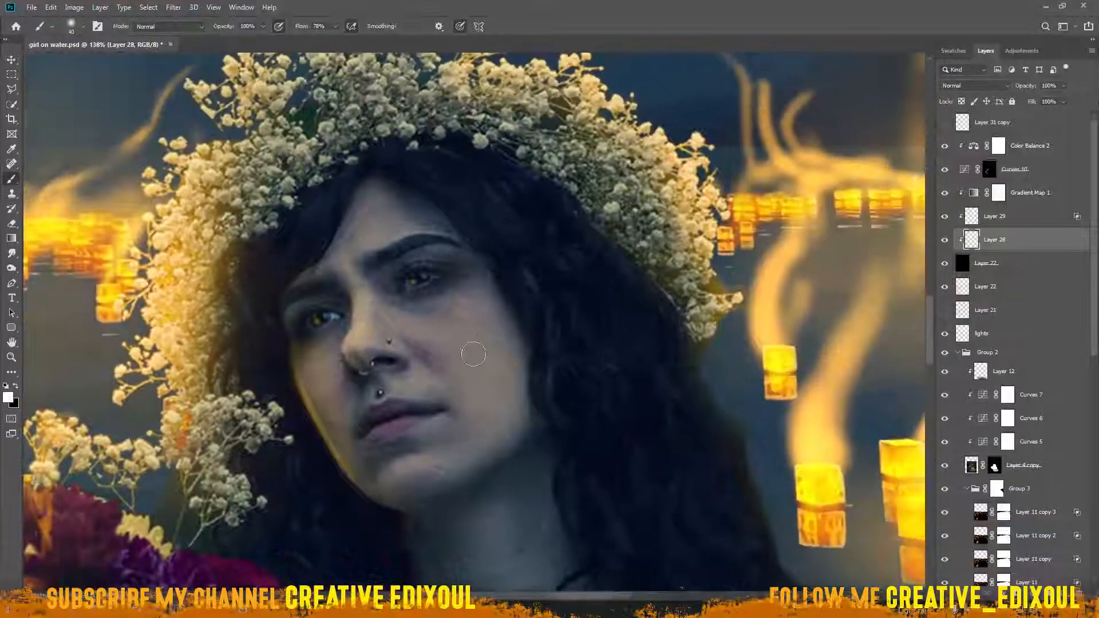
{"action": "type", "text": "26"}
{"action": "left_click_drag", "start_coordinate": [241, 253], "coordinate": [397, 295]}
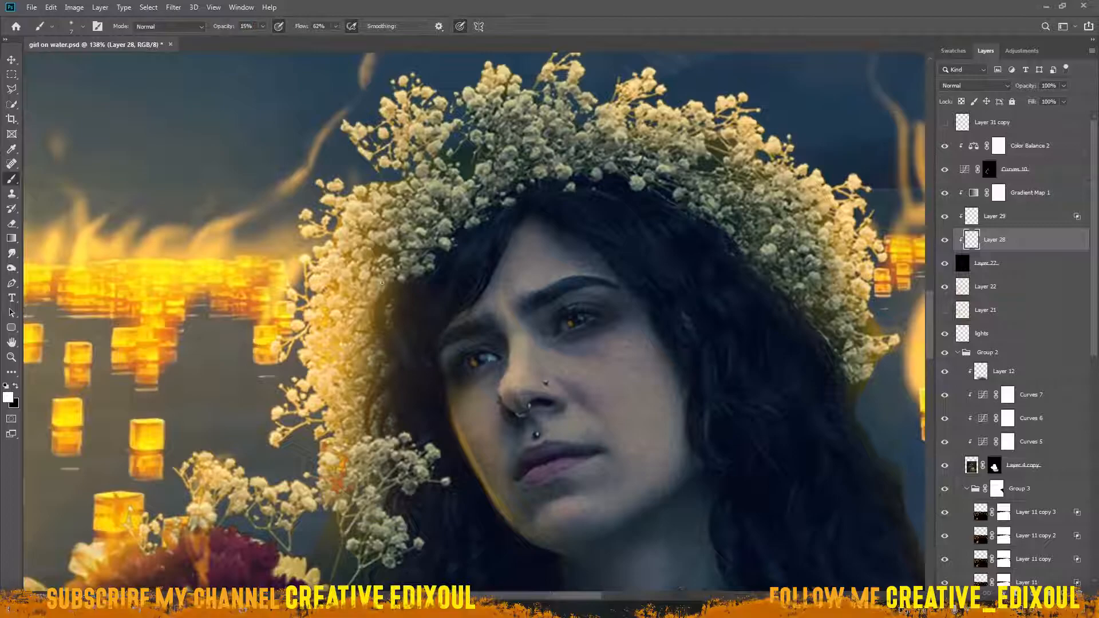
{"action": "left_click_drag", "start_coordinate": [462, 304], "coordinate": [526, 200]}
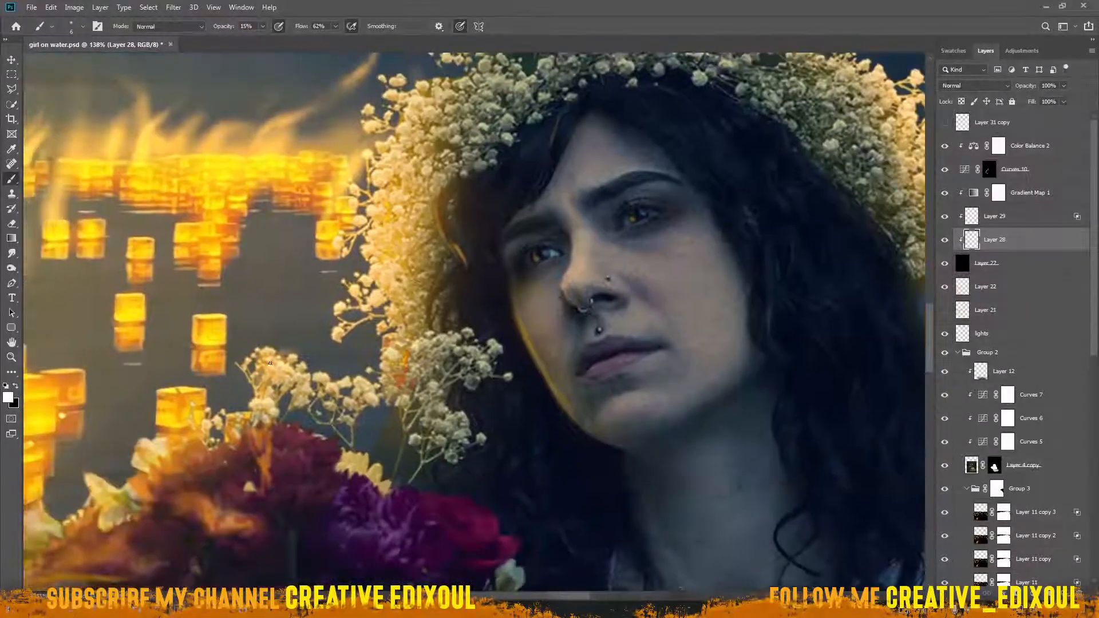
{"action": "left_click_drag", "start_coordinate": [381, 206], "coordinate": [376, 241]}
{"action": "scroll", "coordinate": [424, 414], "scroll_direction": "down", "scroll_amount": 3}
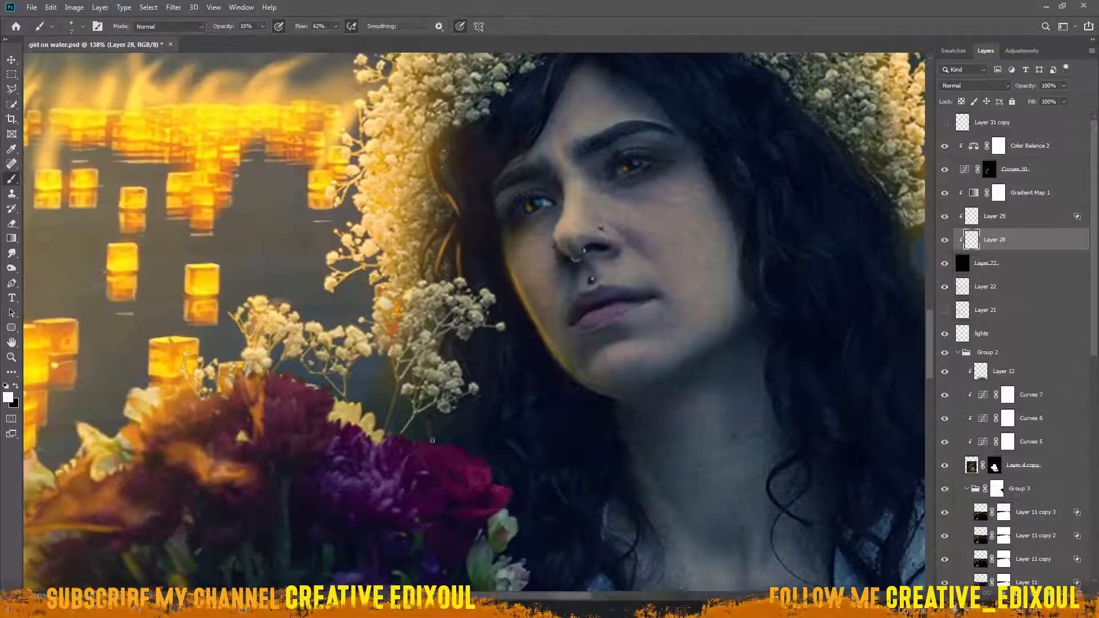
Paint warm edge highlights on the nose on Layer 28 and soften the strokes with the Eraser
{"action": "left_click_drag", "start_coordinate": [553, 240], "coordinate": [563, 267]}
{"action": "left_click_drag", "start_coordinate": [568, 225], "coordinate": [563, 233]}
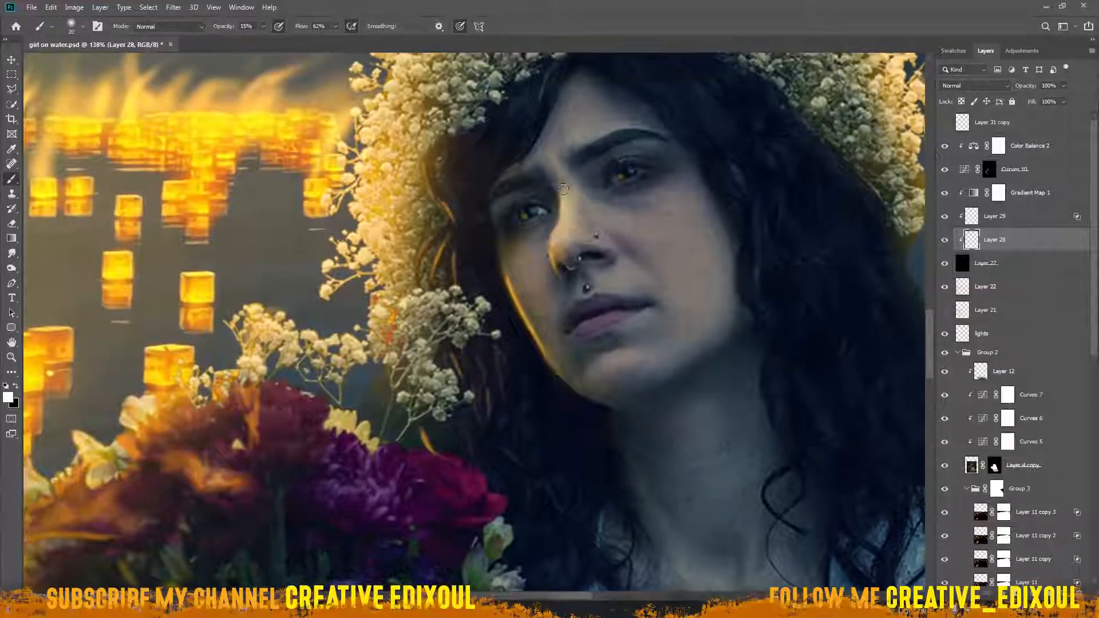
{"action": "key", "text": "e"}
{"action": "key", "text": "ctrl+0"}
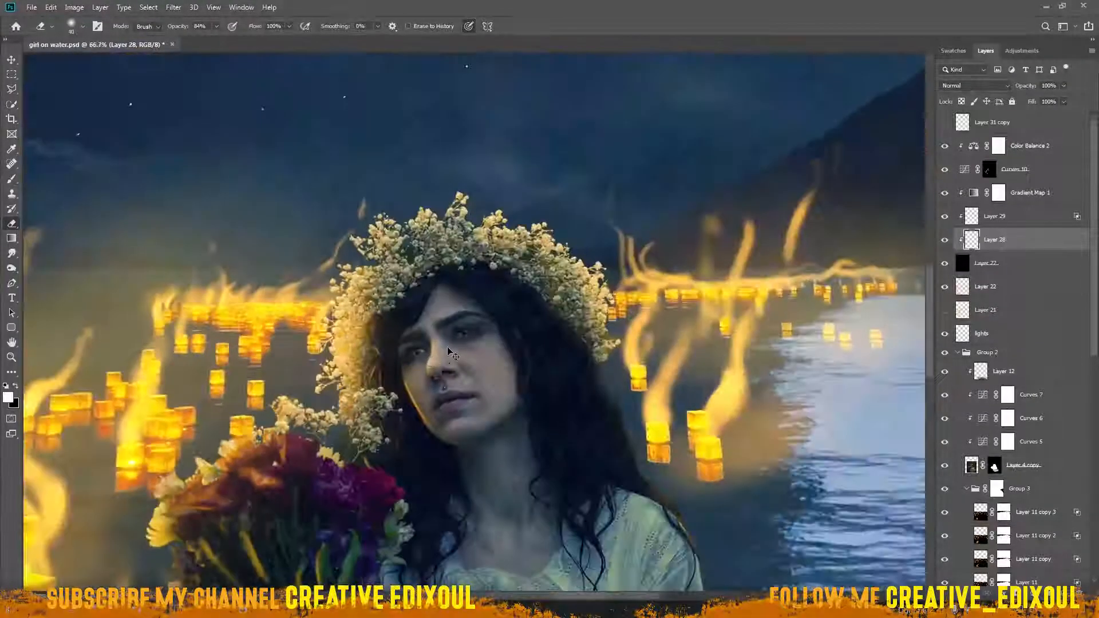
Add more fine warm highlight strokes to the hair around the woman's face on Layer 28
{"action": "key", "text": "ctrl+plus"}
{"action": "key", "text": "b"}
{"action": "left_click_drag", "start_coordinate": [520, 200], "coordinate": [509, 236]}
{"action": "left_click_drag", "start_coordinate": [535, 191], "coordinate": [534, 210]}
{"action": "left_click_drag", "start_coordinate": [719, 277], "coordinate": [519, 278]}
{"action": "left_click_drag", "start_coordinate": [579, 278], "coordinate": [601, 330]}
Paint thin warm highlights on the lantern-facing petals and edges of the bouquet on Layer 28
{"action": "left_click_drag", "start_coordinate": [717, 519], "coordinate": [617, 334]}
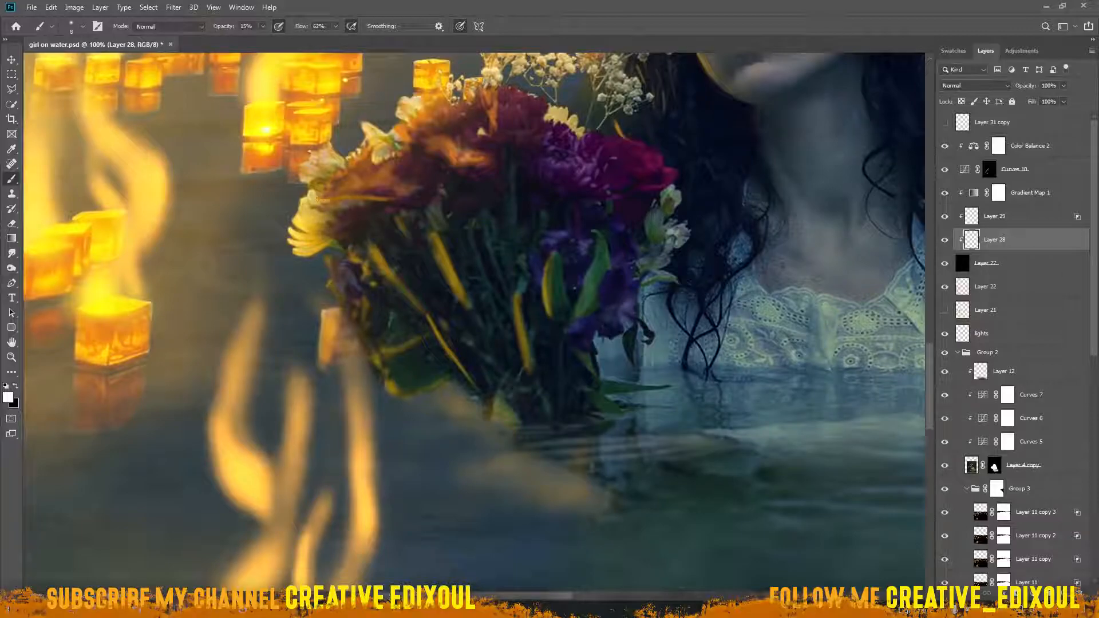
{"action": "left_click_drag", "start_coordinate": [318, 199], "coordinate": [330, 182]}
{"action": "left_click_drag", "start_coordinate": [385, 128], "coordinate": [376, 178]}
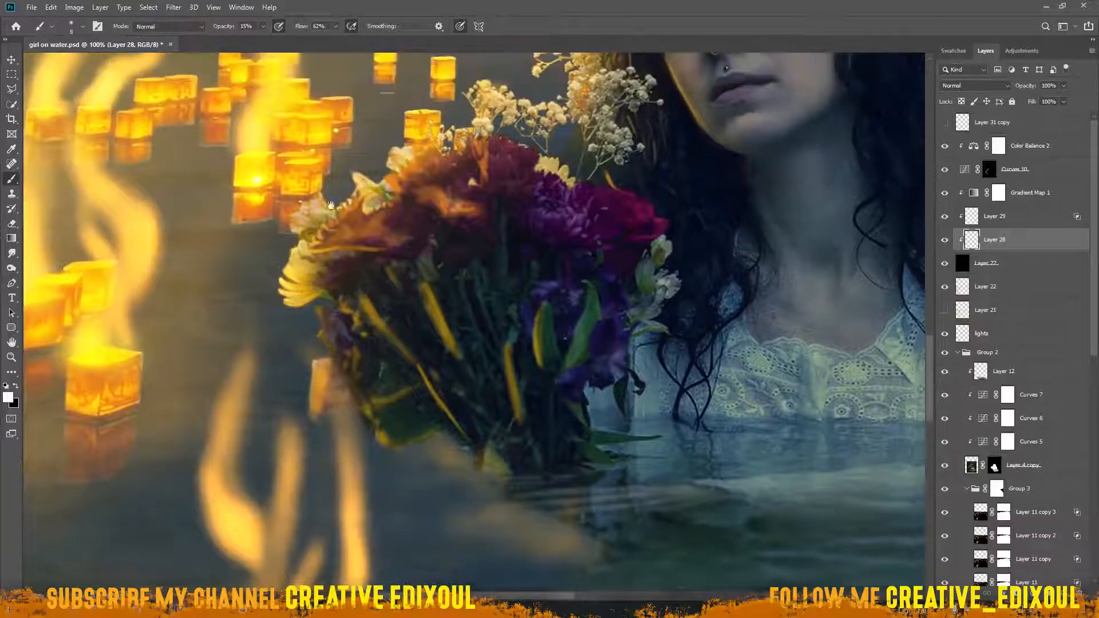
{"action": "left_click_drag", "start_coordinate": [315, 362], "coordinate": [326, 338]}
Soften the warm highlights along the bouquet's lantern side with a large Eraser on Layer 28
{"action": "key", "text": "bracketright"}
{"action": "key", "text": "bracketright"}
{"action": "key", "text": "bracketright"}
{"action": "key", "text": "bracketright"}
{"action": "key", "text": "bracketright"}
{"action": "key", "text": "bracketright"}
{"action": "key", "text": "bracketright"}
{"action": "key", "text": "bracketright"}
{"action": "key", "text": "bracketright"}
{"action": "key", "text": "bracketright"}
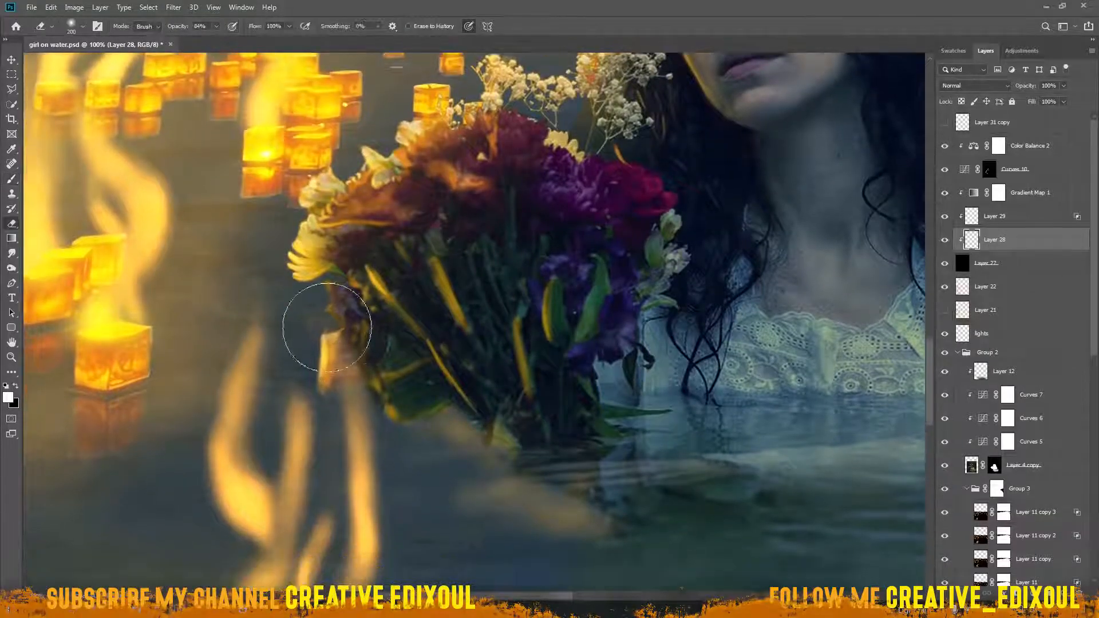
{"action": "key", "text": "ctrl+minus"}
{"action": "key", "text": "ctrl+minus"}
{"action": "key", "text": "ctrl+minus"}
Brush a broad, soft warm glow over the lantern side of the bouquet with a large brush at 34% opacity
{"action": "left_click_drag", "start_coordinate": [448, 395], "coordinate": [415, 466]}
{"action": "key", "text": "bracketright"}
{"action": "key", "text": "bracketright"}
{"action": "key", "text": "bracketright"}
{"action": "key", "text": "bracketright"}
{"action": "key", "text": "bracketright"}
{"action": "key", "text": "bracketright"}
{"action": "key", "text": "bracketright"}
{"action": "key", "text": "bracketright"}
{"action": "key", "text": "bracketright"}
{"action": "key", "text": "bracketright"}
{"action": "mouse_move", "coordinate": [315, 374]}
{"action": "left_mouse_down"}
{"action": "mouse_move", "coordinate": [367, 312]}
{"action": "mouse_move", "coordinate": [303, 346]}
{"action": "left_mouse_up"}
{"action": "key", "text": "ctrl+plus"}
{"action": "key", "text": "ctrl+plus"}
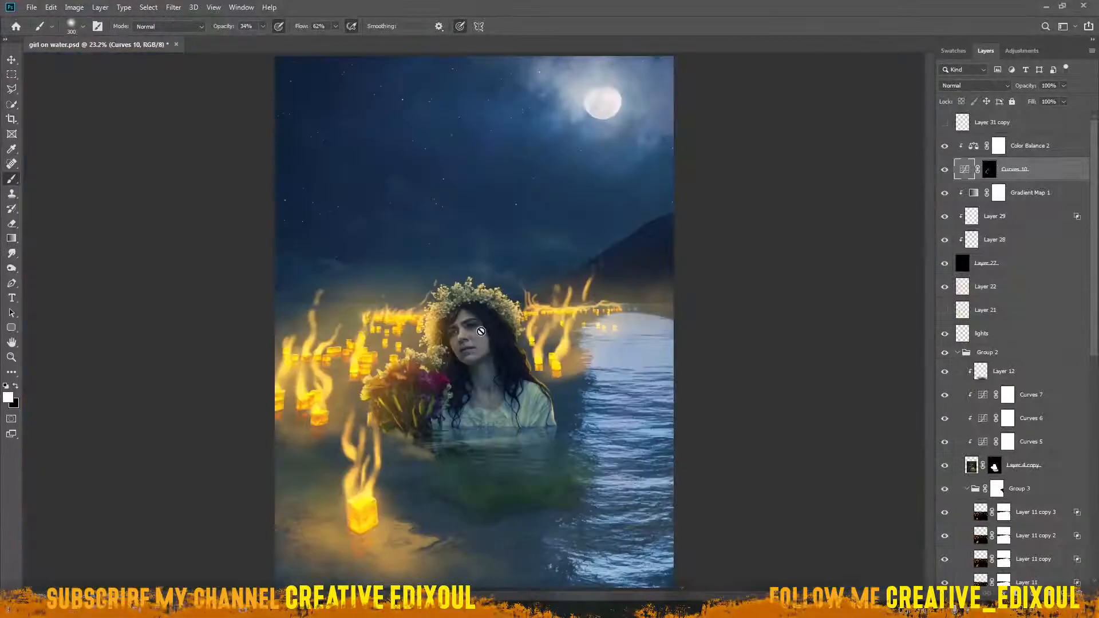
{"action": "scroll", "coordinate": [533, 364], "scroll_direction": "up", "scroll_amount": 3}
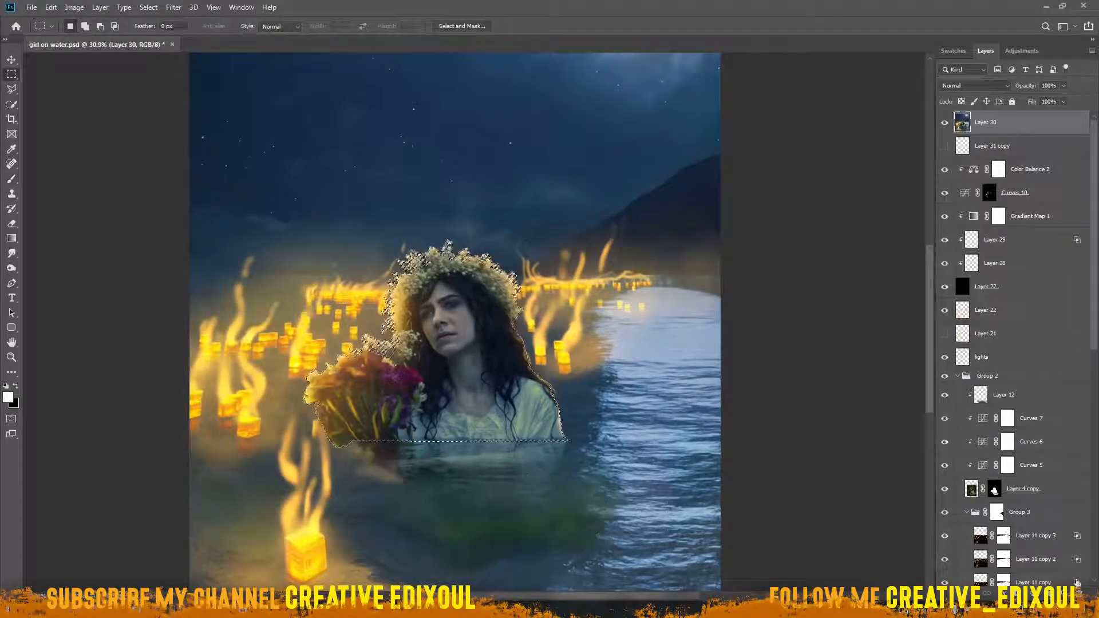
Fill the selection of the woman and bouquet with black on a new layer and deselect it
{"action": "left_click", "coordinate": [1064, 593]}
{"action": "key", "text": "alt+BackSpace"}
{"action": "key", "text": "x"}
{"action": "key", "text": "alt+BackSpace"}
{"action": "key", "text": "ctrl+d"}
With a very large soft brush, paint the water area black and the sky white on a layer beneath the silhouette
{"action": "key", "text": "b"}
{"action": "scroll", "coordinate": [471, 472], "scroll_direction": "up", "scroll_amount": 4}
{"action": "scroll", "coordinate": [617, 316], "scroll_direction": "down", "scroll_amount": 8}
{"action": "key", "text": "]"}
{"action": "key", "text": "]"}
{"action": "key", "text": "]"}
{"action": "key", "text": "]"}
{"action": "key", "text": "]"}
{"action": "key", "text": "]"}
{"action": "key", "text": "]"}
{"action": "key", "text": "]"}
{"action": "key", "text": "]"}
{"action": "key", "text": "]"}
{"action": "key", "text": "]"}
{"action": "key", "text": "]"}
{"action": "key", "text": "]"}
{"action": "key", "text": "]"}
{"action": "mouse_move", "coordinate": [595, 498]}
{"action": "left_mouse_down"}
{"action": "mouse_move", "coordinate": [296, 477]}
{"action": "mouse_move", "coordinate": [721, 456]}
{"action": "left_mouse_up"}
{"action": "key", "text": "x"}
{"action": "mouse_move", "coordinate": [401, 143]}
{"action": "left_mouse_down"}
{"action": "mouse_move", "coordinate": [814, 143]}
{"action": "mouse_move", "coordinate": [400, 172]}
{"action": "left_mouse_up"}
Paint light grey over the lower sky and black over the water to smooth the depth gradient at the horizon
{"action": "left_click", "coordinate": [8, 398]}
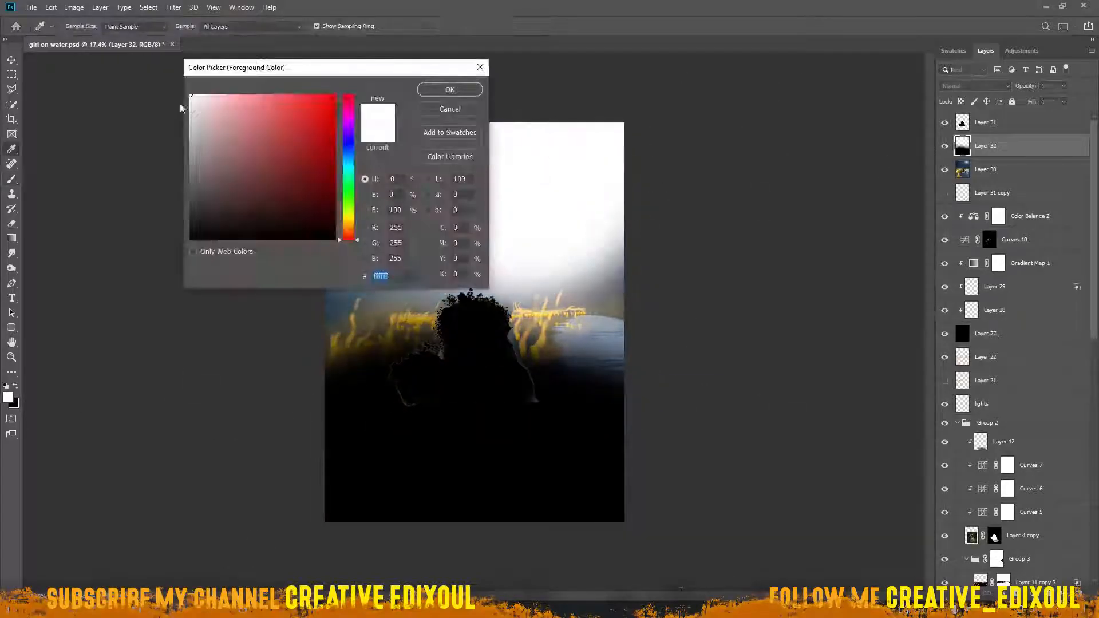
{"action": "left_click", "coordinate": [190, 119]}
{"action": "left_click", "coordinate": [450, 89]}
{"action": "left_click_drag", "start_coordinate": [343, 252], "coordinate": [507, 294]}
{"action": "key", "text": "x"}
{"action": "left_click_drag", "start_coordinate": [393, 479], "coordinate": [189, 435]}
{"action": "key", "text": "x"}
{"action": "left_click", "coordinate": [8, 398]}
{"action": "left_click", "coordinate": [450, 89]}
{"action": "left_click", "coordinate": [483, 126], "text": "alt"}
Duplicate Layers 31 and 32, merge the copies into one depth map layer, and add a layer mask to Layer 30
{"action": "mouse_move", "coordinate": [269, 155]}
{"action": "left_mouse_down"}
{"action": "mouse_move", "coordinate": [913, 196]}
{"action": "mouse_move", "coordinate": [944, 122]}
{"action": "left_mouse_up"}
{"action": "scroll", "coordinate": [912, 196], "scroll_direction": "up", "scroll_amount": 1}
{"action": "left_click", "coordinate": [1002, 122], "text": "shift"}
{"action": "key", "text": "ctrl+j"}
{"action": "key", "text": "ctrl+e"}
{"action": "left_click", "coordinate": [1002, 192]}
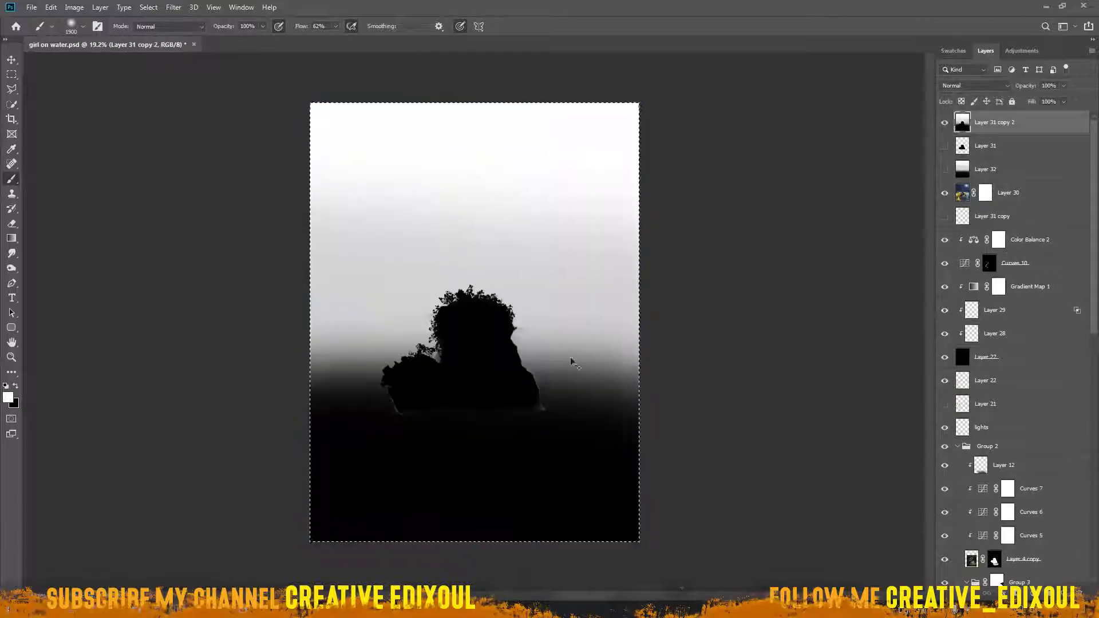
Touch up the edges around the black silhouette on the merged depth map with sampled greys and a smaller brush
{"action": "scroll", "coordinate": [521, 394], "scroll_direction": "up", "scroll_amount": 5}
{"action": "key", "text": "ctrl+shift+i"}
{"action": "left_click", "coordinate": [662, 434], "text": "alt"}
{"action": "scroll", "coordinate": [441, 289], "scroll_direction": "down", "scroll_amount": 1}
{"action": "mouse_move", "coordinate": [341, 285]}
{"action": "left_mouse_down"}
{"action": "mouse_move", "coordinate": [500, 271]}
{"action": "mouse_move", "coordinate": [526, 248]}
{"action": "left_mouse_up"}
{"action": "key", "text": "ctrl+d"}
{"action": "left_click", "coordinate": [544, 221], "text": "alt"}
{"action": "scroll", "coordinate": [524, 261], "scroll_direction": "down", "scroll_amount": 6}
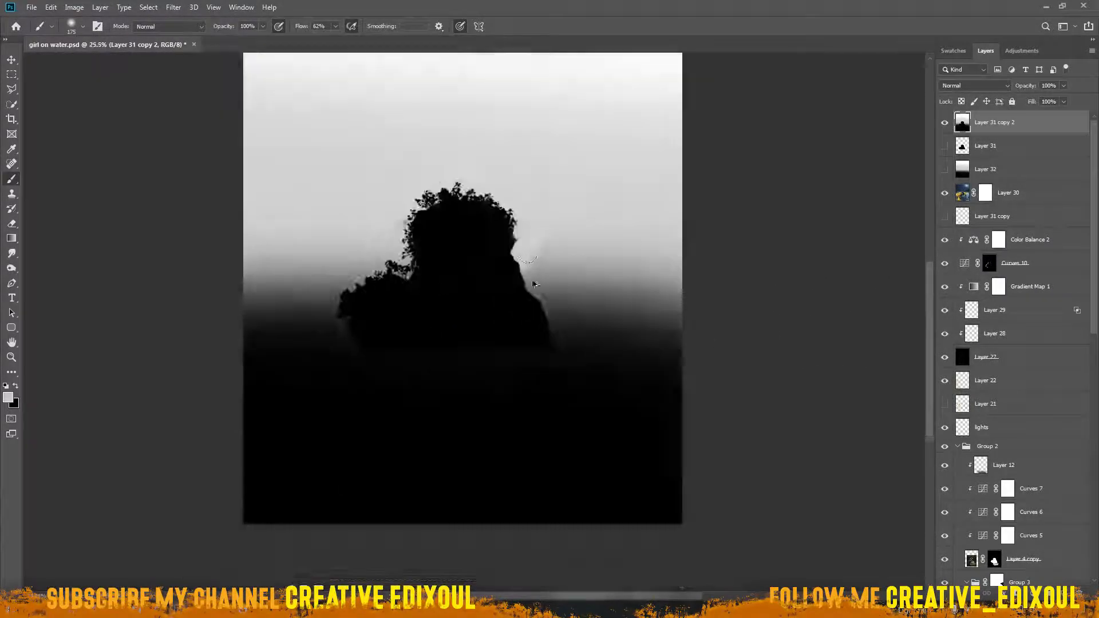
Copy the whole depth map, hide its layer, paste it into Layer 30's mask, and target Layer 30's image
{"action": "scroll", "coordinate": [544, 274], "scroll_direction": "down", "scroll_amount": 3}
{"action": "key", "text": "ctrl+a"}
{"action": "left_click", "coordinate": [944, 122]}
{"action": "left_click", "coordinate": [985, 192], "text": "alt"}
{"action": "key", "text": "ctrl+v"}
{"action": "left_click", "coordinate": [945, 194]}
{"action": "key", "text": "ctrl+d"}
{"action": "key", "text": "ctrl+0"}
{"action": "left_click", "coordinate": [963, 195]}
Open the Lens Blur filter on Layer 30 with the layer mask as depth source and set the radius to 54
{"action": "left_click", "coordinate": [173, 7]}
{"action": "left_click", "coordinate": [194, 86]}
{"action": "key", "text": "Escape"}
{"action": "left_click", "coordinate": [173, 7]}
{"action": "mouse_move", "coordinate": [195, 137]}
{"action": "left_click", "coordinate": [348, 191]}
{"action": "left_click_drag", "start_coordinate": [981, 206], "coordinate": [1034, 207]}
{"action": "left_click", "coordinate": [1028, 139]}
{"action": "key", "text": "ctrl+plus"}
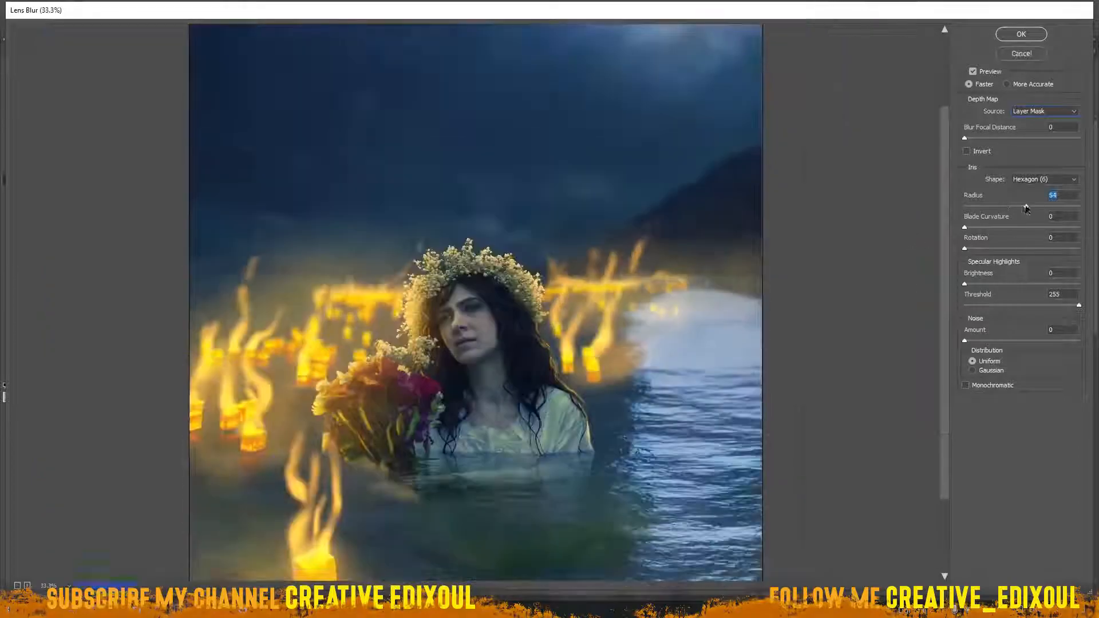
Set the Lens Blur radius to 41, specular brightness to 12 and noise amount to 3
{"action": "key", "text": "ctrl+minus"}
{"action": "key", "text": "ctrl+minus"}
{"action": "key", "text": "ctrl+minus"}
{"action": "left_click", "coordinate": [480, 240]}
{"action": "key", "text": "ctrl+plus"}
{"action": "key", "text": "ctrl+plus"}
{"action": "left_click", "coordinate": [526, 338]}
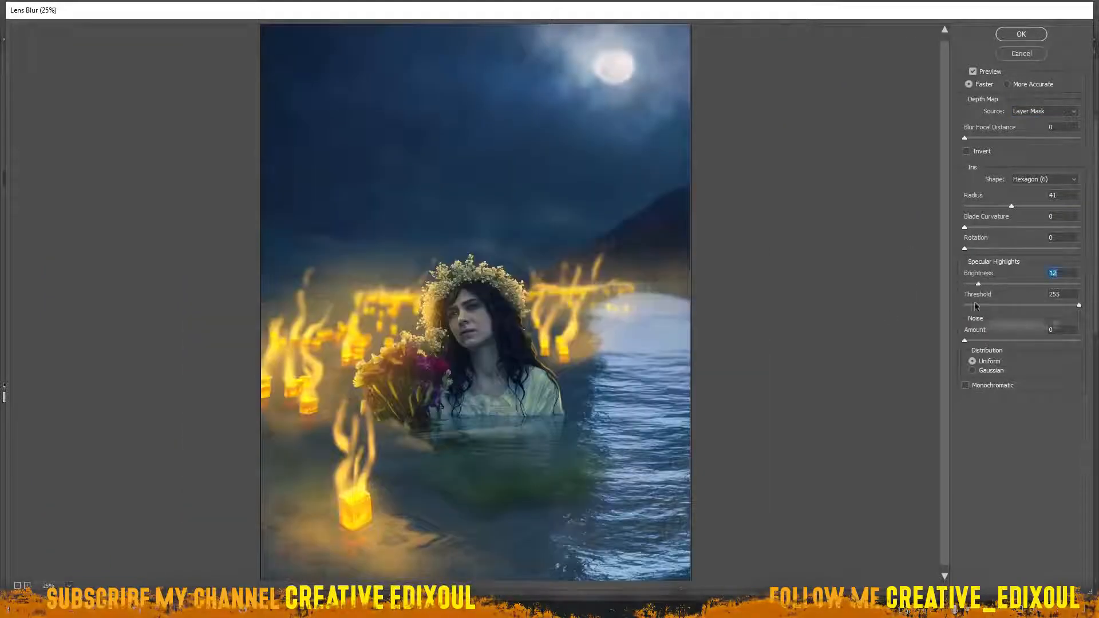
{"action": "left_click_drag", "start_coordinate": [964, 340], "coordinate": [968, 342]}
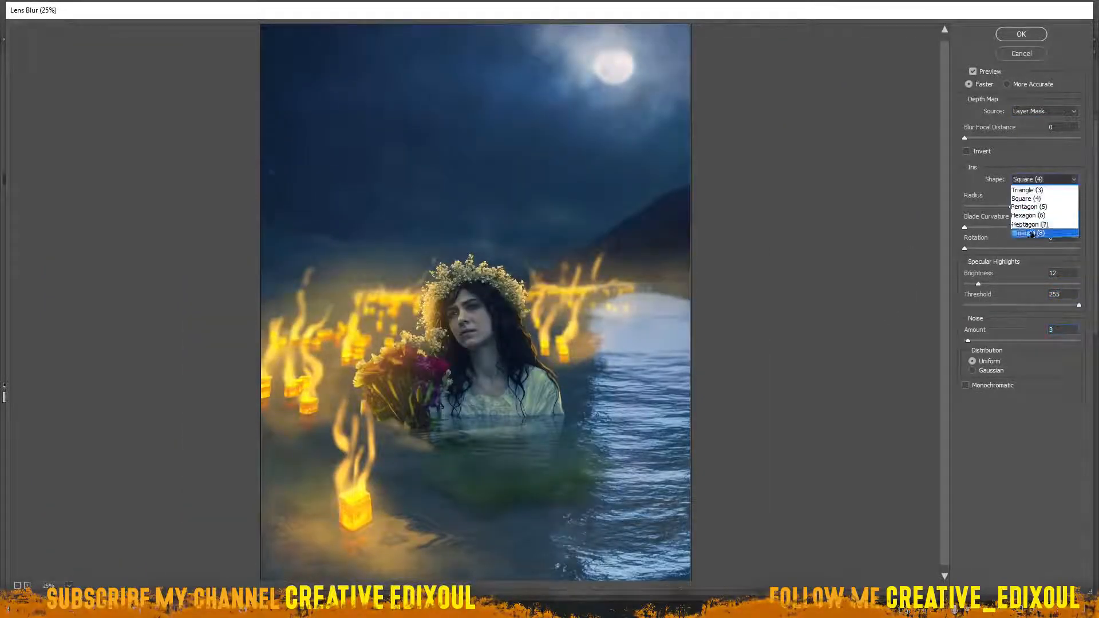
Set a Hexagon (6) iris with radius 69, blade curvature 15, rotation 7 and specular brightness 14, and apply the Lens Blur
{"action": "left_click_drag", "start_coordinate": [1055, 207], "coordinate": [1079, 207]}
{"action": "left_click", "coordinate": [1040, 138]}
{"action": "key", "text": "ctrl+plus"}
{"action": "left_click", "coordinate": [1040, 179]}
{"action": "left_click", "coordinate": [1033, 215]}
{"action": "left_click", "coordinate": [1044, 206]}
{"action": "left_click", "coordinate": [981, 227]}
{"action": "left_click", "coordinate": [980, 248]}
{"action": "left_click_drag", "start_coordinate": [980, 248], "coordinate": [967, 248]}
{"action": "left_click", "coordinate": [980, 284]}
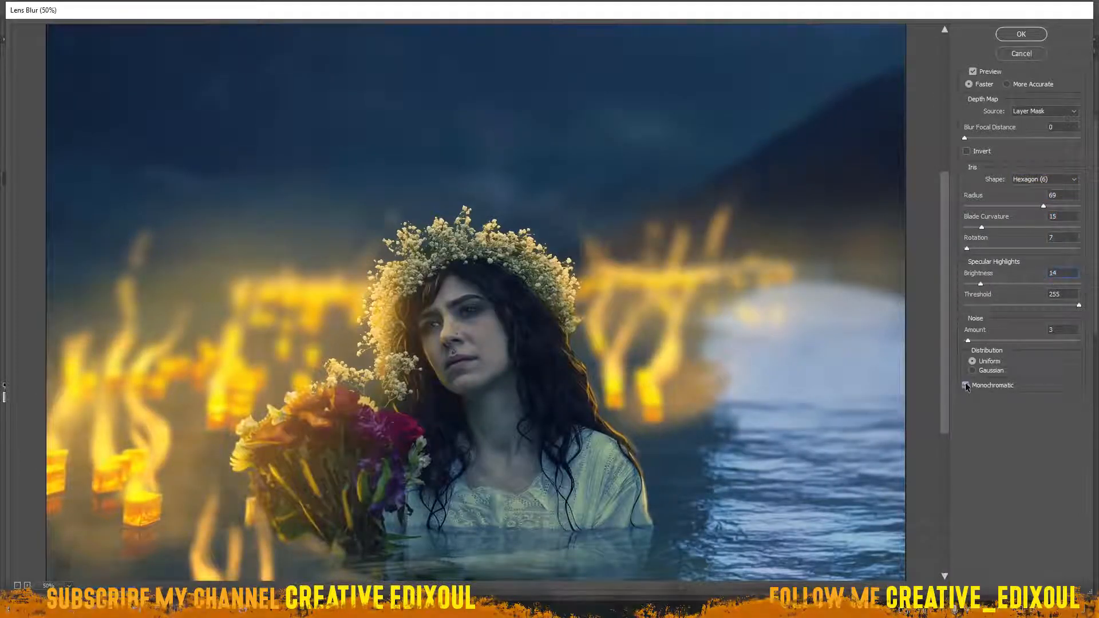
{"action": "left_click_drag", "start_coordinate": [964, 138], "coordinate": [973, 140]}
{"action": "left_click", "coordinate": [1033, 36]}
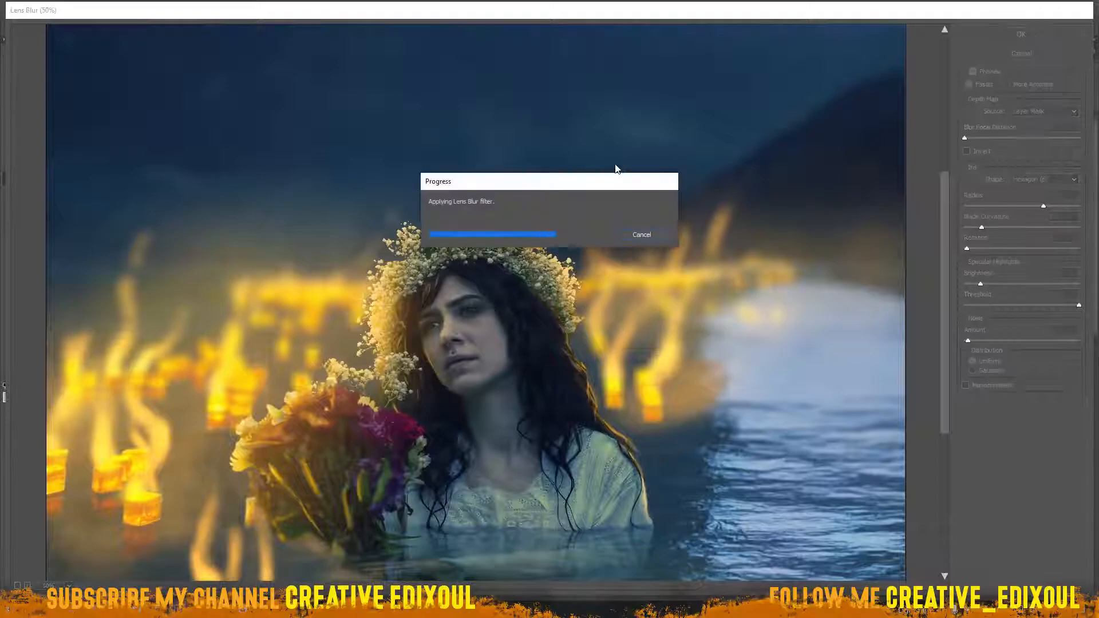
{"action": "scroll", "coordinate": [527, 317], "scroll_direction": "up", "scroll_amount": 2}
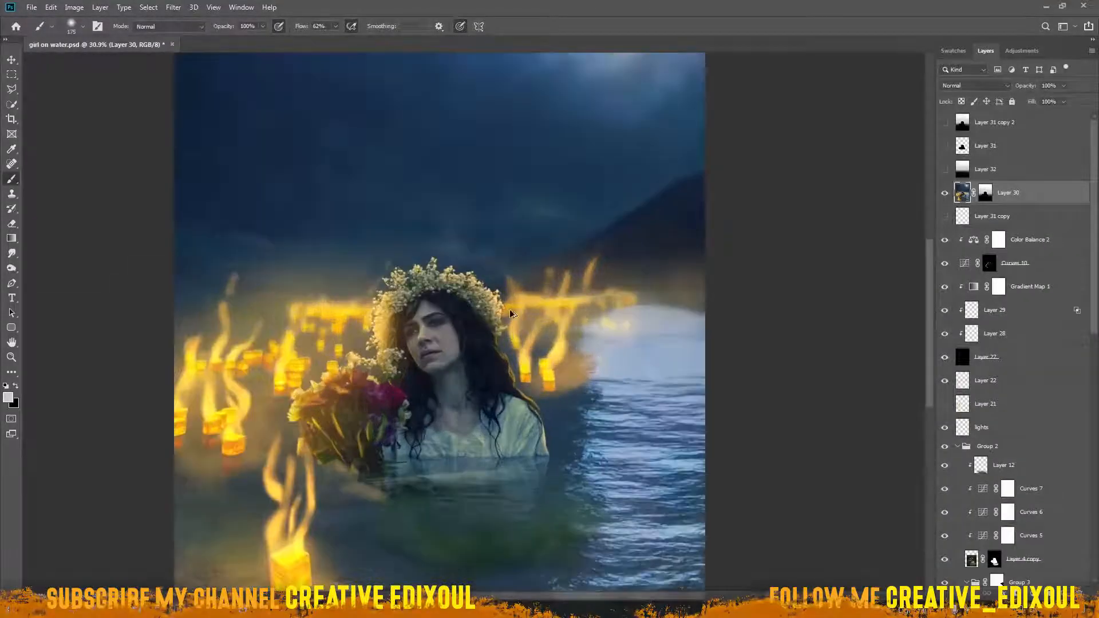
Stamp all visible layers onto a new top layer and adjust its tone and colour with the Camera Raw filter
{"action": "scroll", "coordinate": [510, 313], "scroll_direction": "down", "scroll_amount": 2}
{"action": "left_click", "coordinate": [1003, 127]}
{"action": "key", "text": "ctrl+alt+shift+e"}
{"action": "left_click", "coordinate": [173, 7]}
{"action": "left_click", "coordinate": [196, 78]}
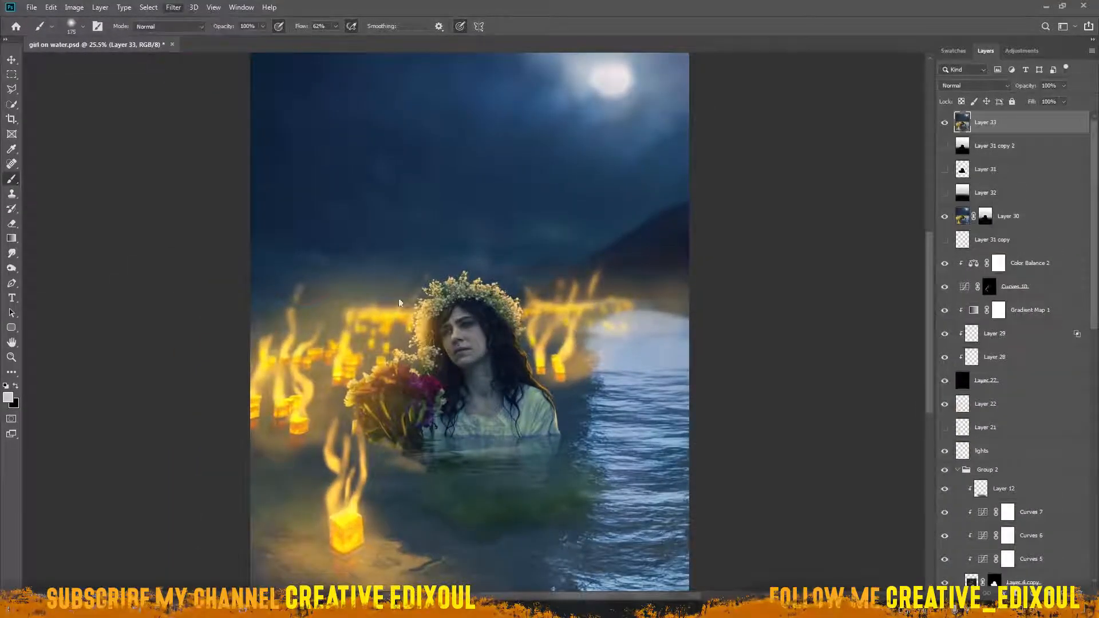
{"action": "scroll", "coordinate": [705, 320], "scroll_direction": "up", "scroll_amount": 1}
{"action": "left_click_drag", "start_coordinate": [983, 279], "coordinate": [970, 314]}
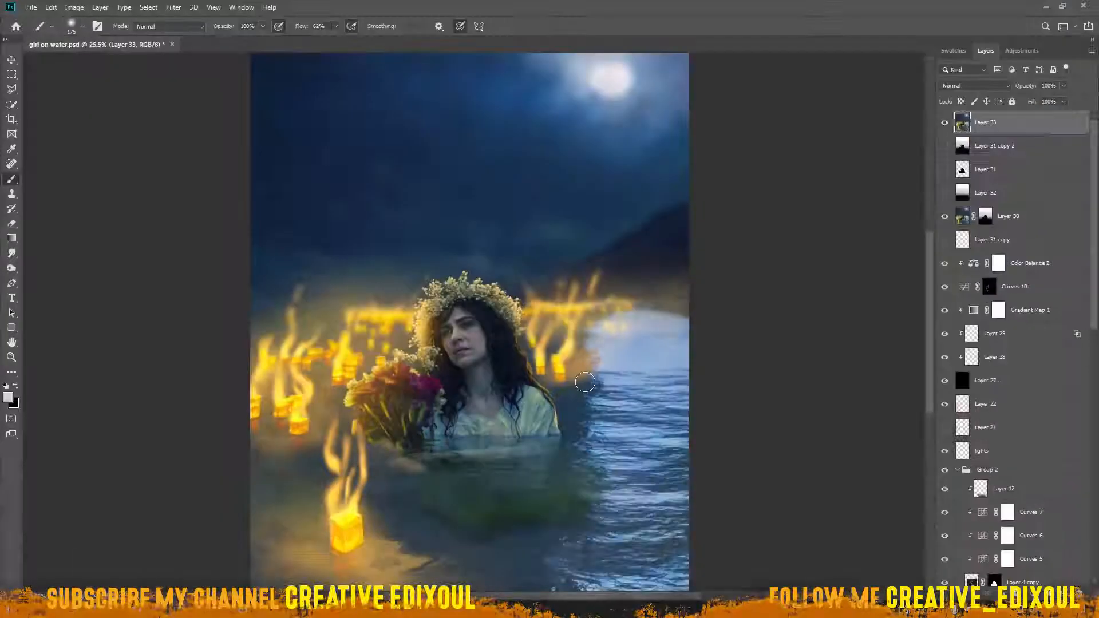
Add a Curves adjustment above Layer 33, adjust the red channel's shadow end, and set the adjustment layer's opacity to 59%
{"action": "left_click", "coordinate": [1014, 607]}
{"action": "left_click", "coordinate": [1019, 473]}
{"action": "left_click_drag", "start_coordinate": [758, 179], "coordinate": [733, 253]}
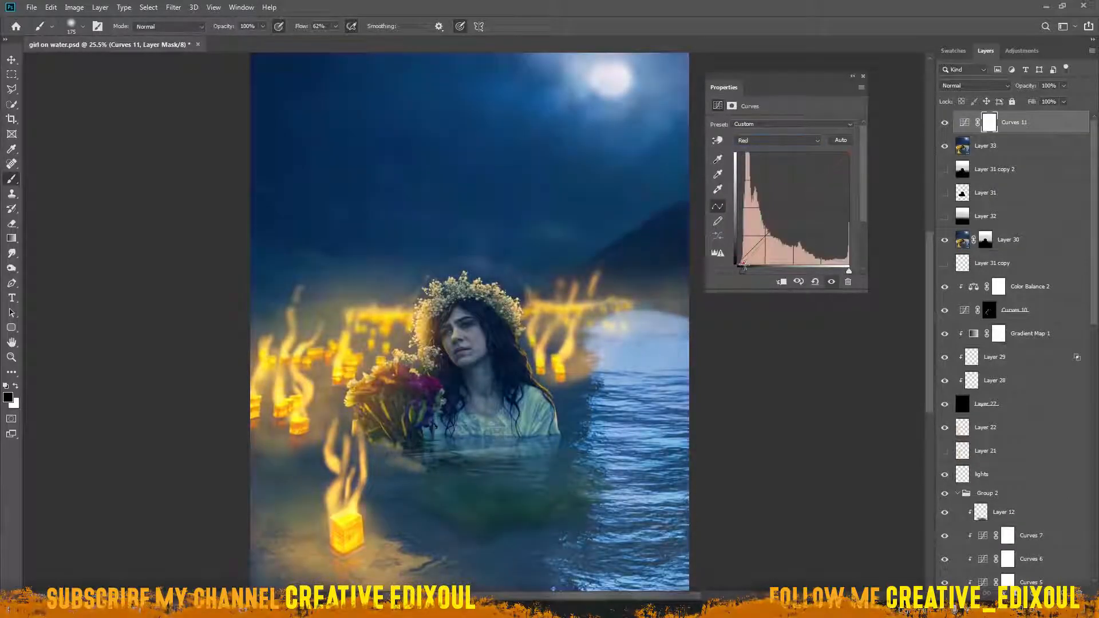
{"action": "left_click_drag", "start_coordinate": [1025, 86], "coordinate": [1003, 90]}
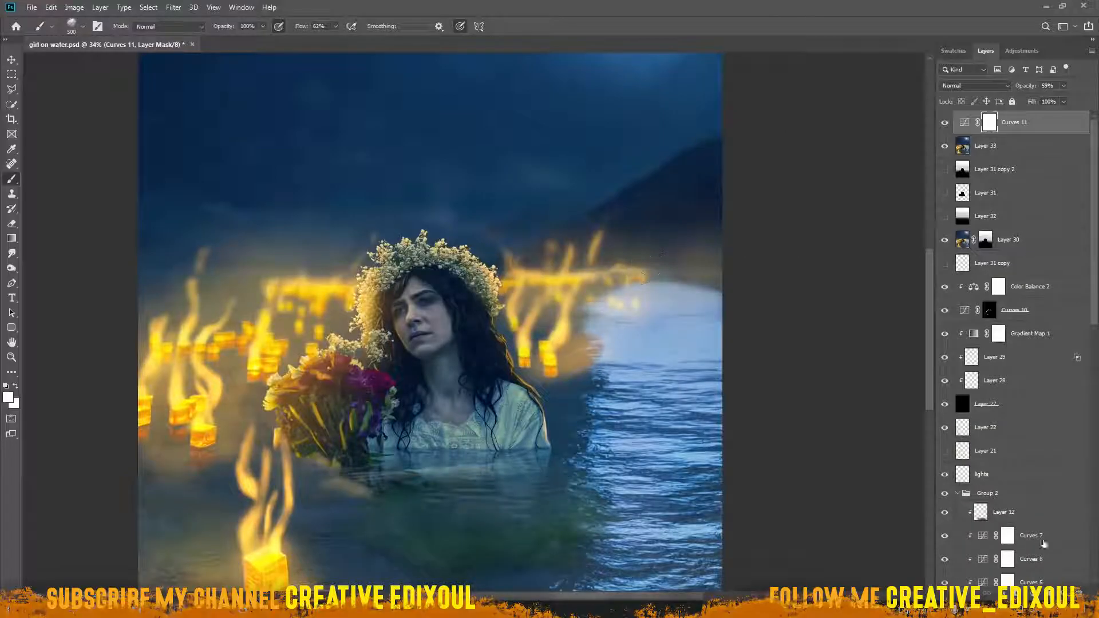
Brush soft mist around the front lantern on a Screen layer, using colours sampled from the sky, lantern and moon
{"action": "left_click", "coordinate": [586, 292], "text": "alt"}
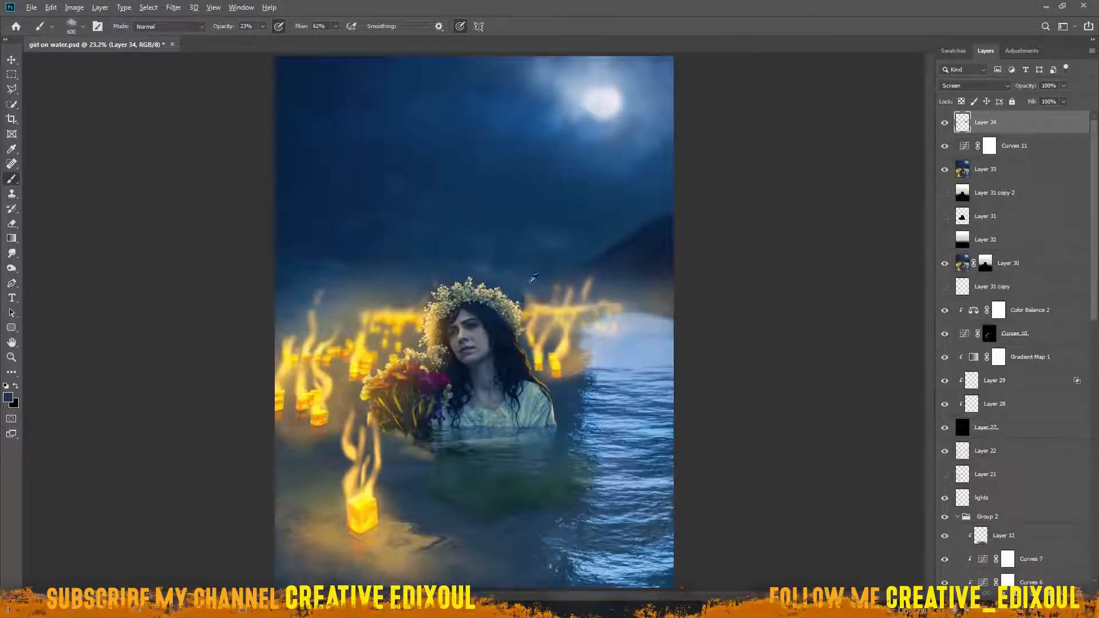
{"action": "scroll", "coordinate": [474, 319], "scroll_direction": "down", "scroll_amount": 1}
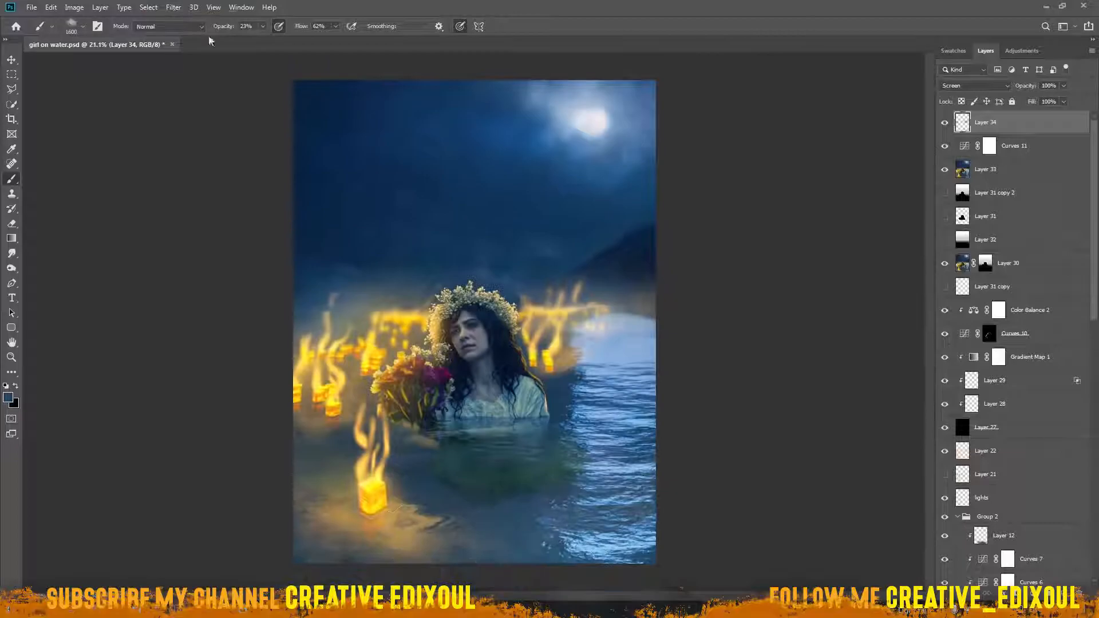
{"action": "left_click", "coordinate": [364, 501], "text": "alt"}
{"action": "left_click_drag", "start_coordinate": [364, 503], "coordinate": [315, 518]}
{"action": "key", "text": "ctrl+z"}
{"action": "left_click", "coordinate": [587, 126], "text": "alt"}
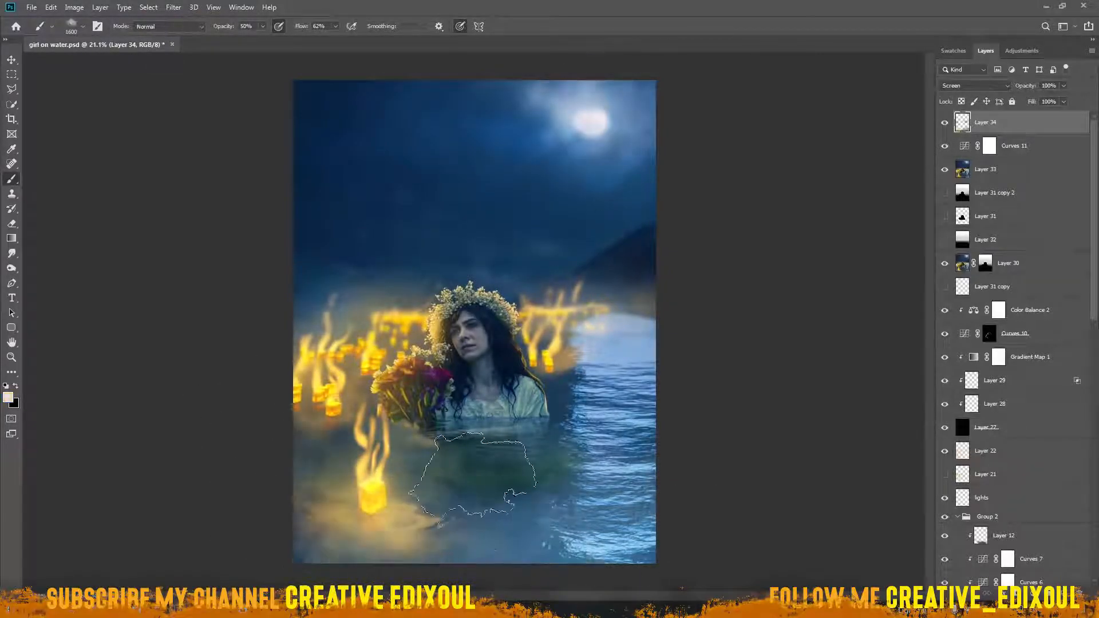
Brush pale mist across the foreground water and below the woman on Layer 34 at 50% brush opacity
{"action": "scroll", "coordinate": [584, 248], "scroll_direction": "down", "scroll_amount": 1}
{"action": "left_click_drag", "start_coordinate": [400, 543], "coordinate": [624, 543]}
{"action": "left_click", "coordinate": [478, 461]}
{"action": "scroll", "coordinate": [526, 378], "scroll_direction": "up", "scroll_amount": 2}
{"action": "left_click_drag", "start_coordinate": [498, 462], "coordinate": [464, 343]}
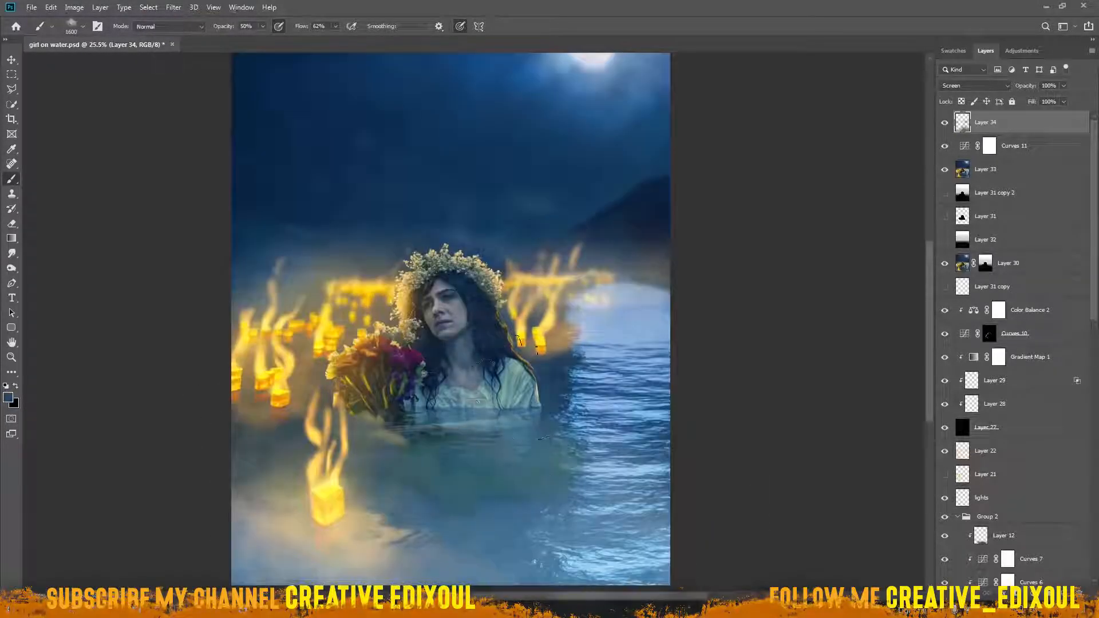
Sample light blue from the moonlit water and refine the mist on Layer 34 with a brush reduced to 1200 px
{"action": "scroll", "coordinate": [515, 344], "scroll_direction": "left", "scroll_amount": 2}
{"action": "left_click", "coordinate": [677, 346], "text": "alt"}
{"action": "scroll", "coordinate": [554, 339], "scroll_direction": "up", "scroll_amount": 4}
{"action": "key", "text": "bracketleft"}
{"action": "key", "text": "bracketleft"}
{"action": "key", "text": "bracketleft"}
{"action": "key", "text": "bracketleft"}
{"action": "scroll", "coordinate": [455, 301], "scroll_direction": "down", "scroll_amount": 3}
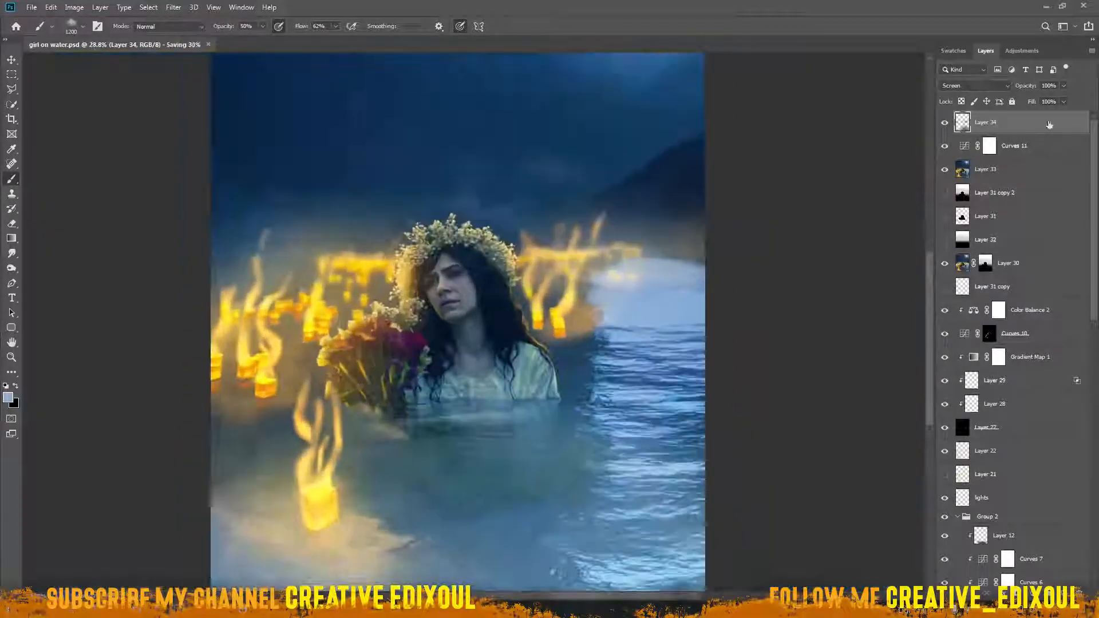
Create a new layer above Layer 34, choose another brush preset, and pick a near-white foreground colour
{"action": "key", "text": "ctrl+shift+alt+n"}
{"action": "scroll", "coordinate": [644, 309], "scroll_direction": "down", "scroll_amount": 1}
{"action": "scroll", "coordinate": [650, 262], "scroll_direction": "up", "scroll_amount": 3}
{"action": "scroll", "coordinate": [647, 259], "scroll_direction": "up", "scroll_amount": 4}
{"action": "right_click", "coordinate": [473, 257]}
{"action": "left_click", "coordinate": [626, 461]}
{"action": "left_click", "coordinate": [8, 398]}
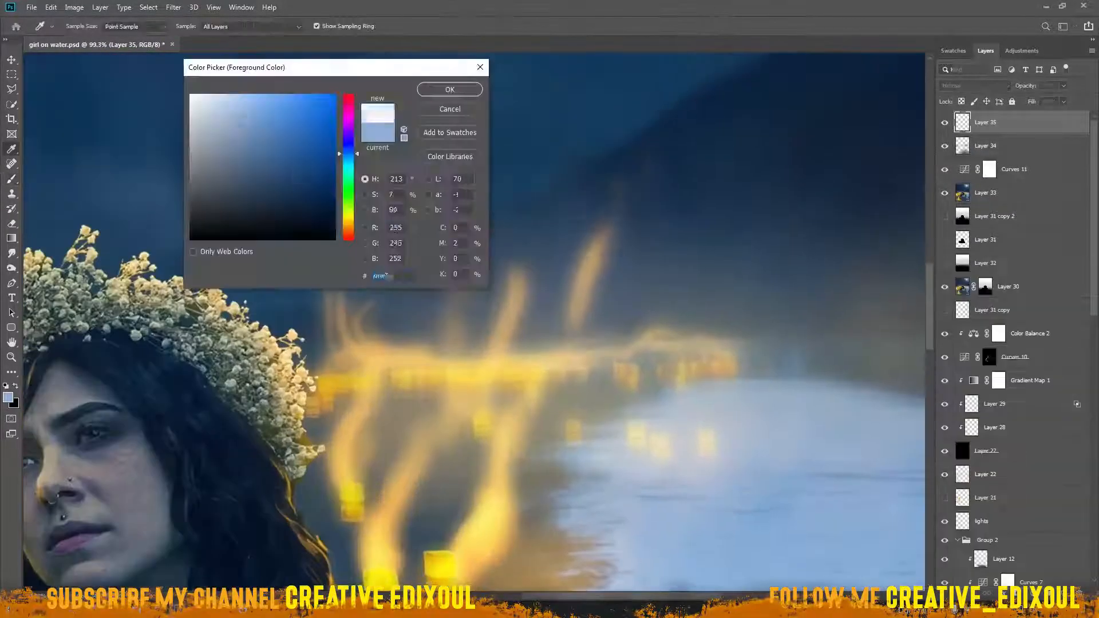